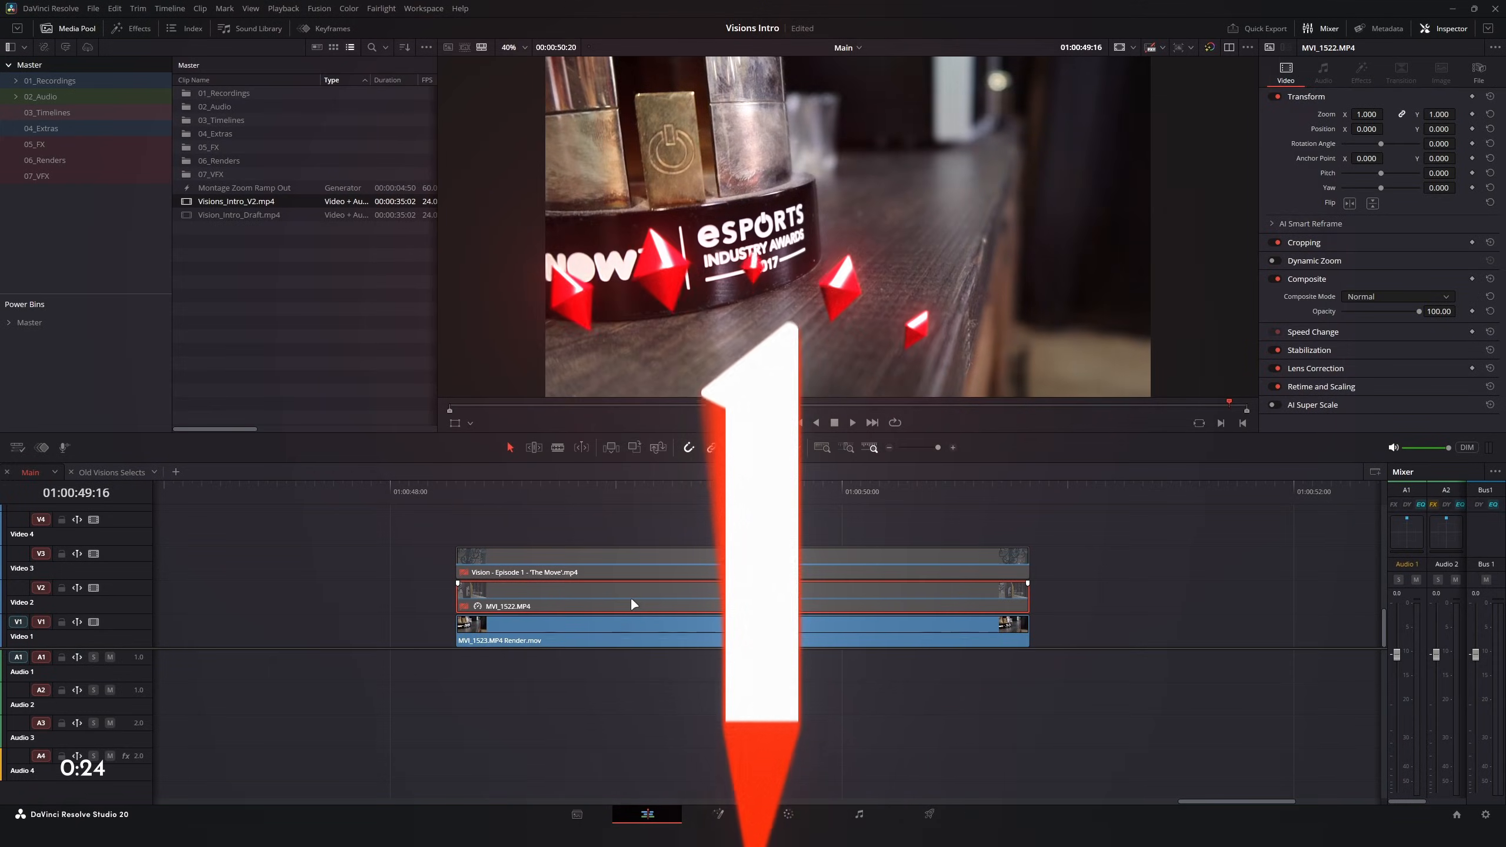
- Enable the disabled clips MVI_1522.MP4 and Vision - Episode 1 - 'The Move'.mp4 on the upper video tracks
key("d")
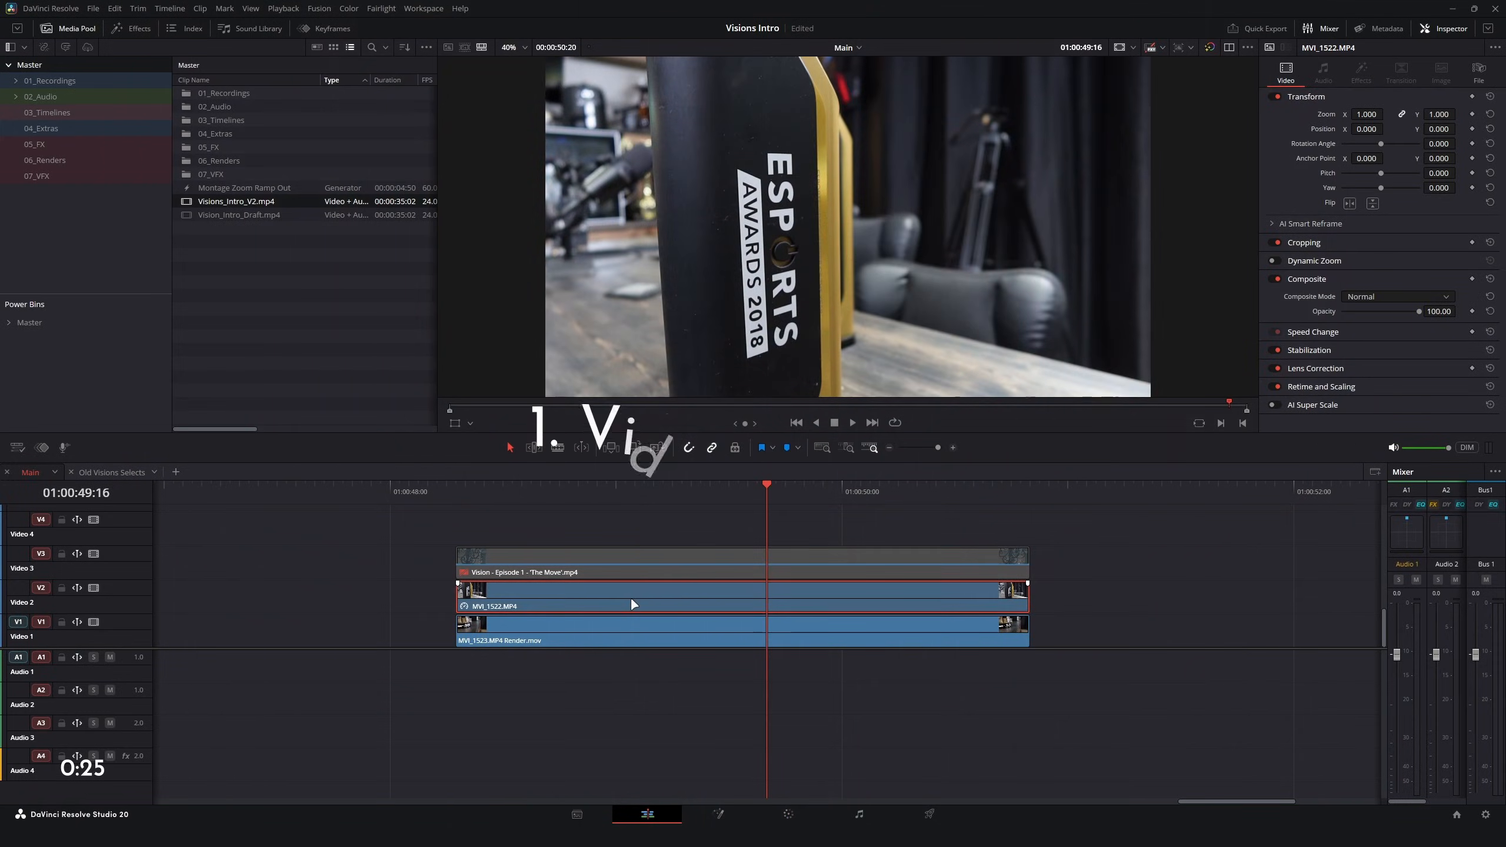
left_click(651, 560)
key("d")
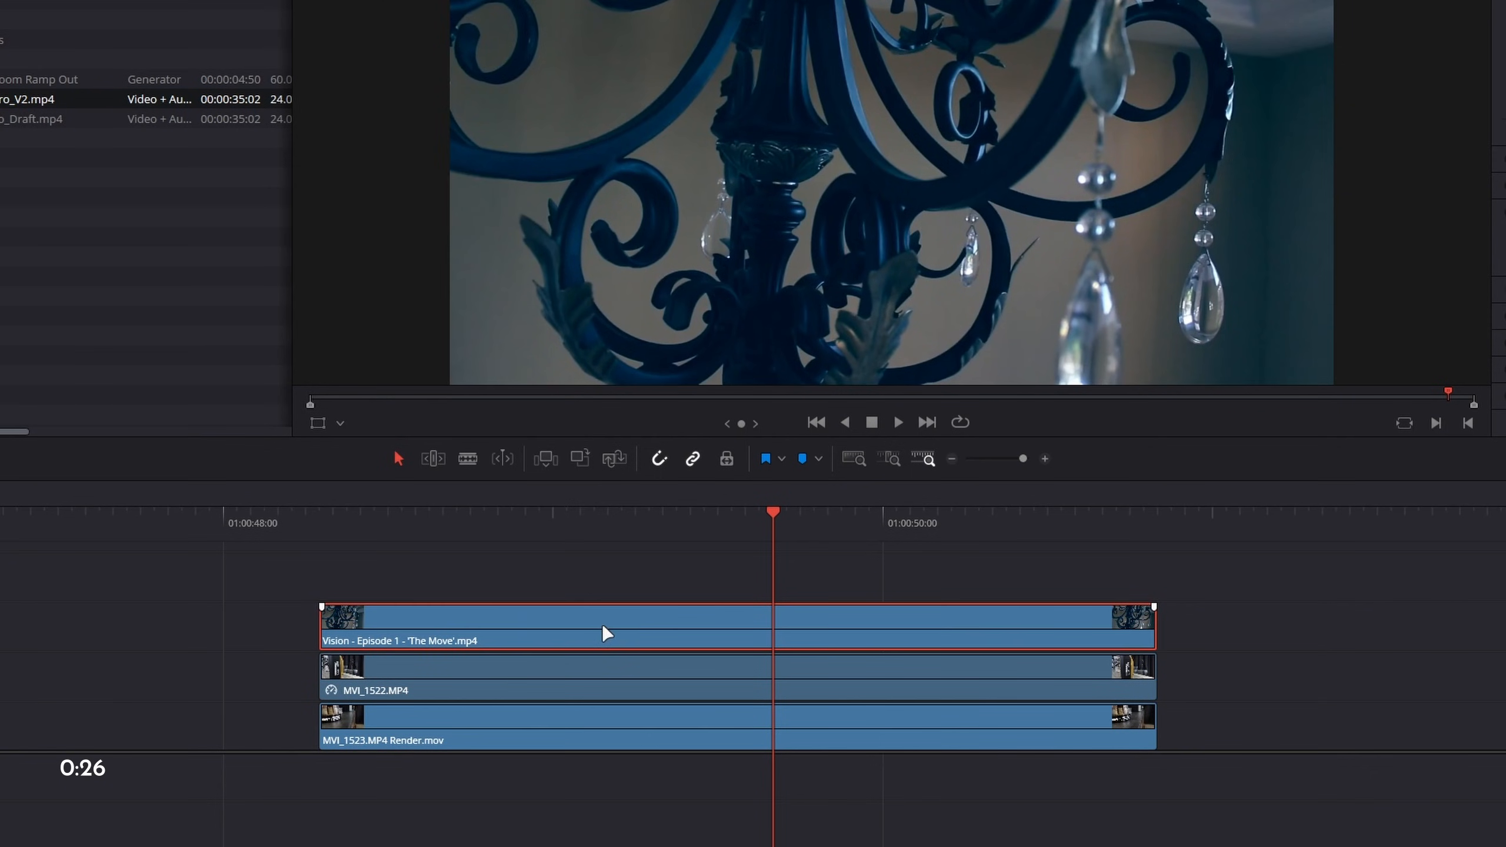
- Open the clip Vision - Episode 1 - 'The Move'.mp4 in Fusion and scrub through it in a single viewer
left_click_drag(699, 523, 664, 543)
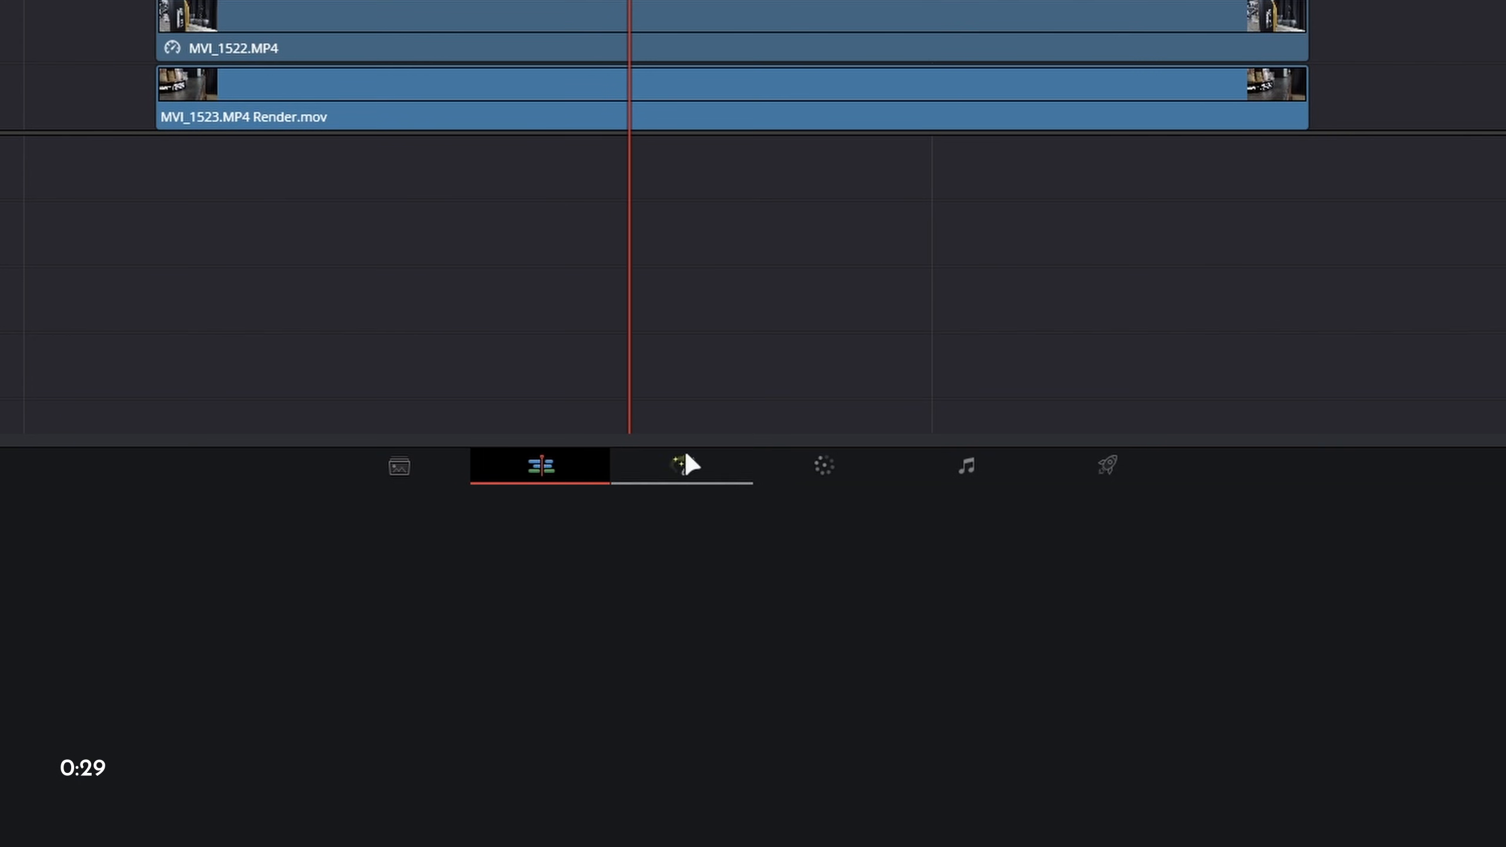
left_click(687, 457)
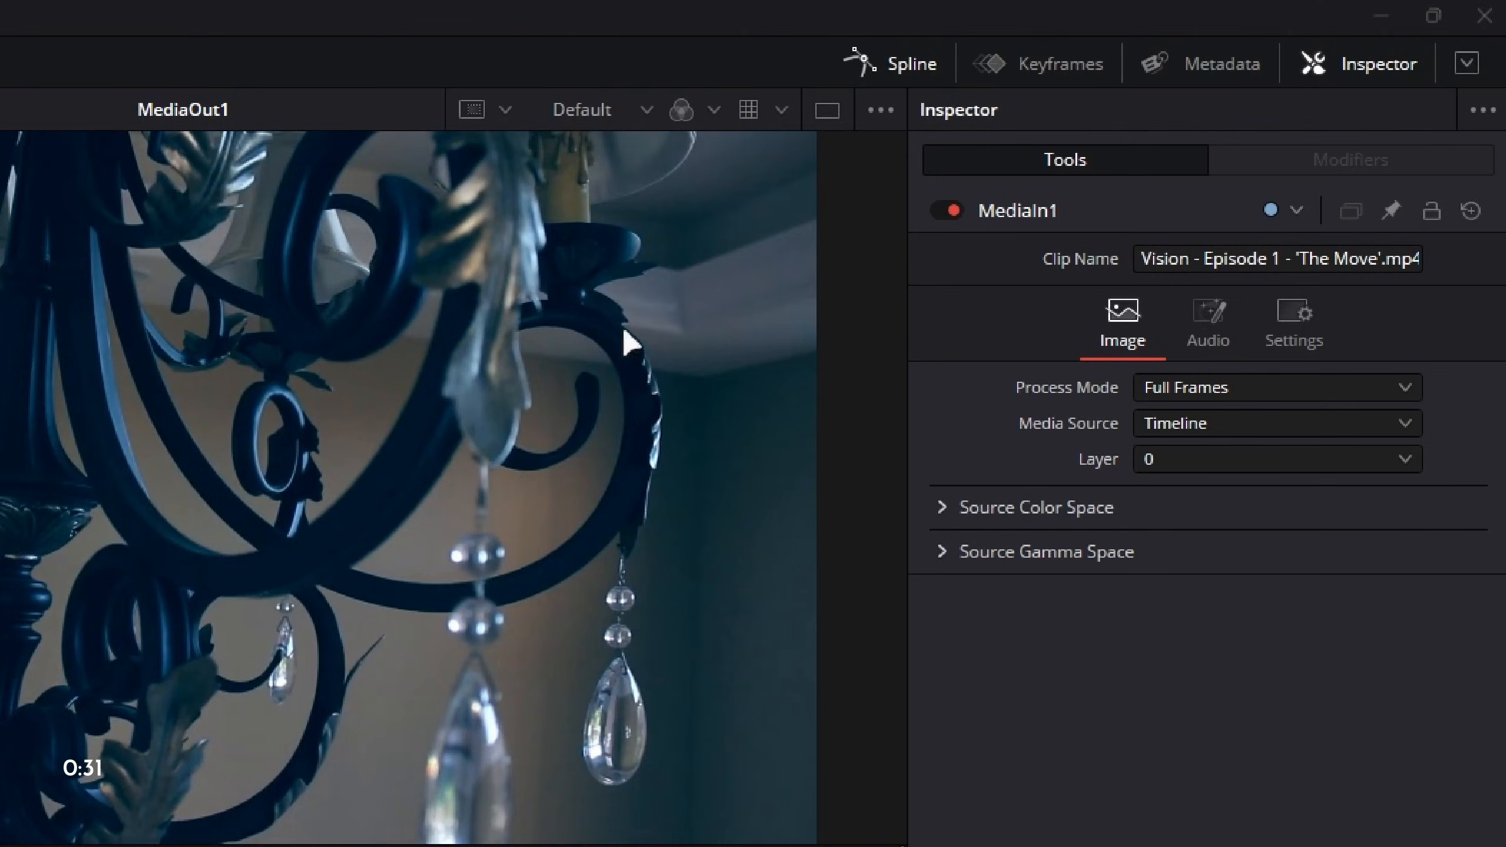
left_click(820, 116)
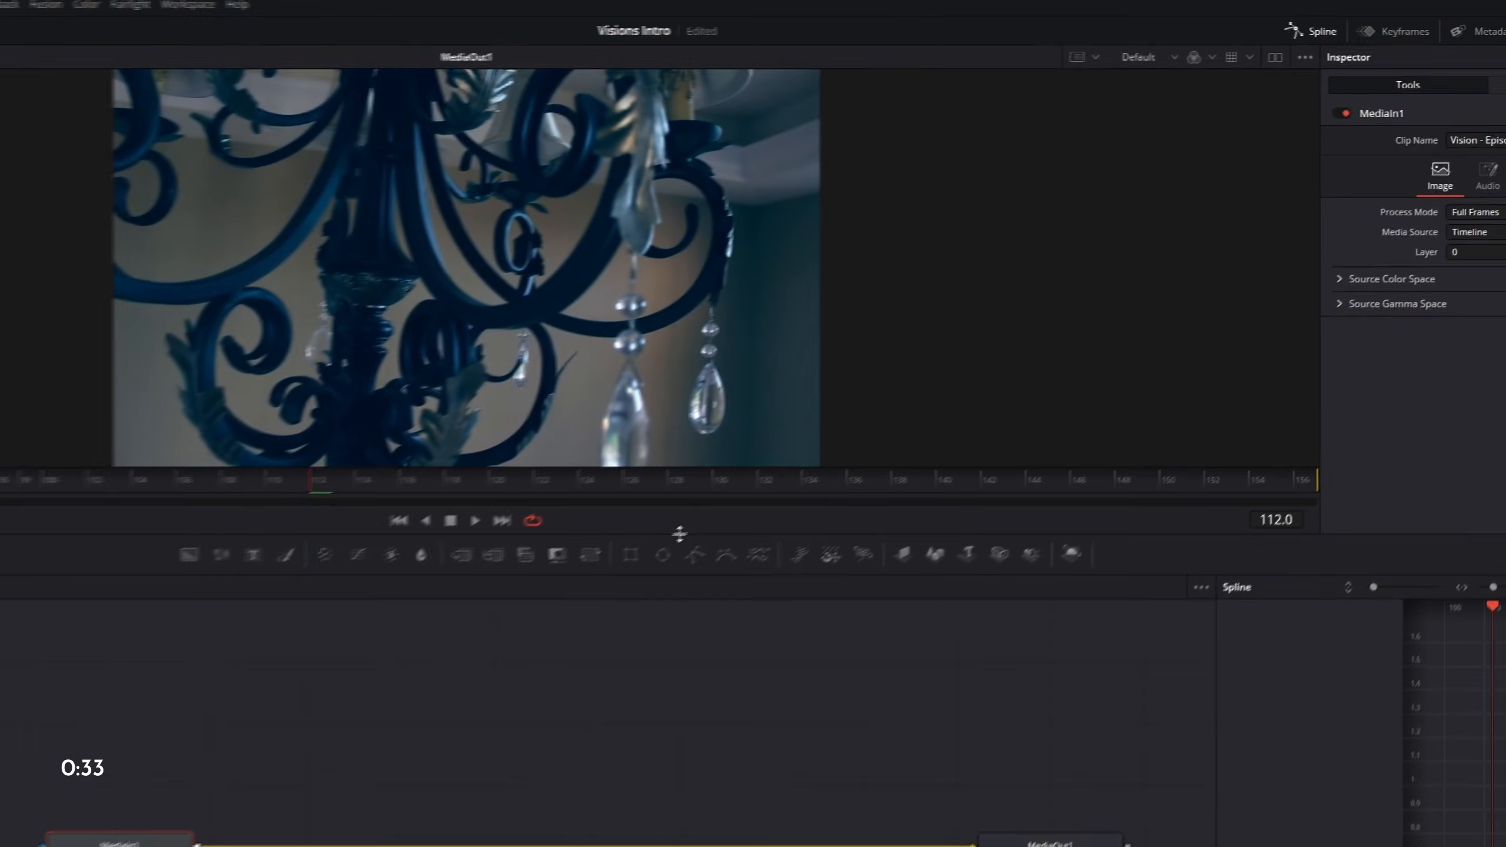
left_click_drag(12, 417, 1234, 426)
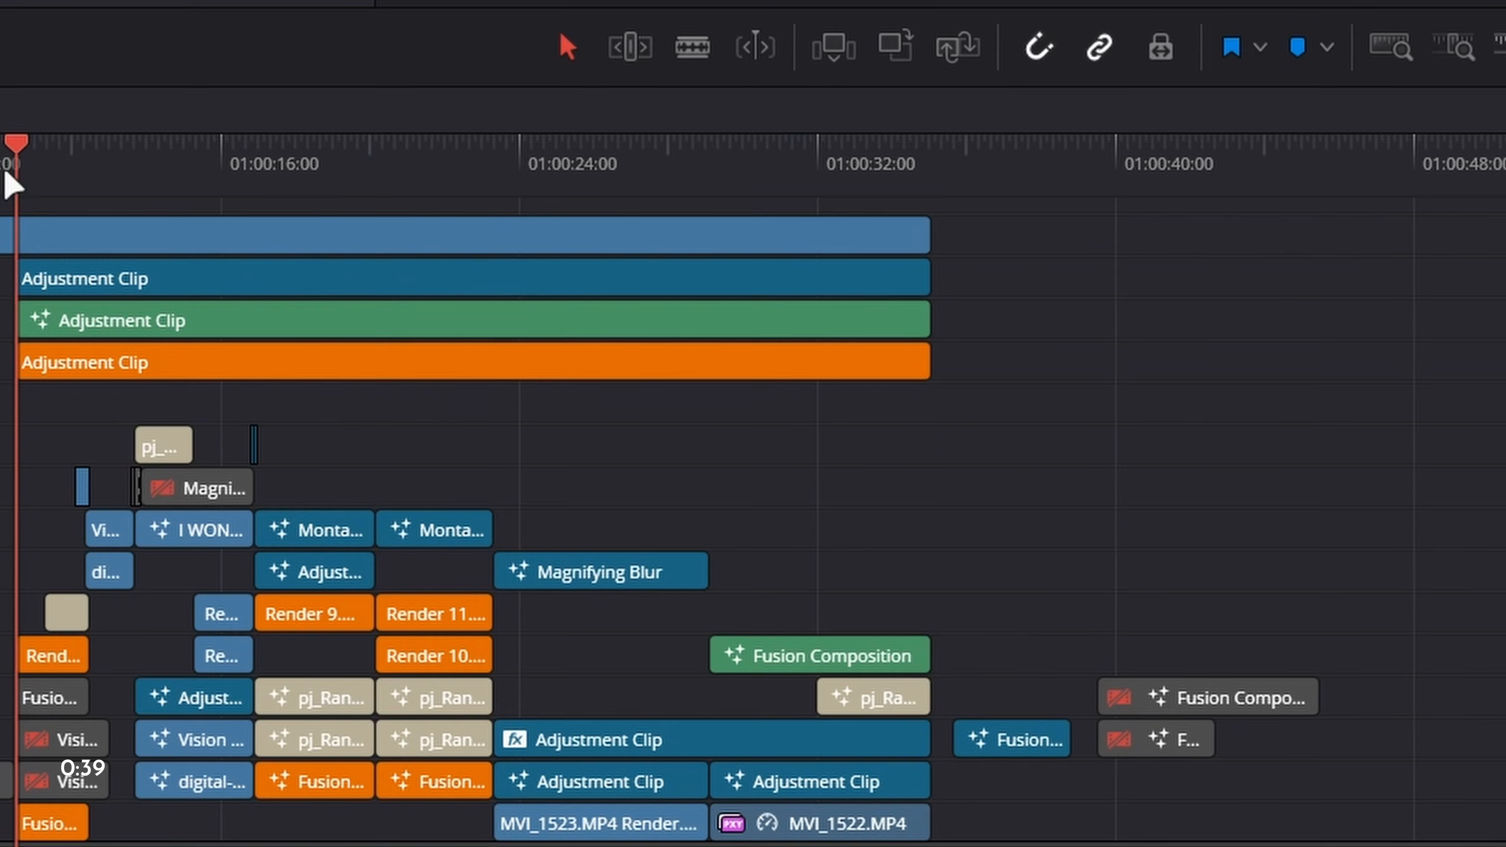
left_click_drag(5, 172, 43, 172)
key("ctrl+equal")
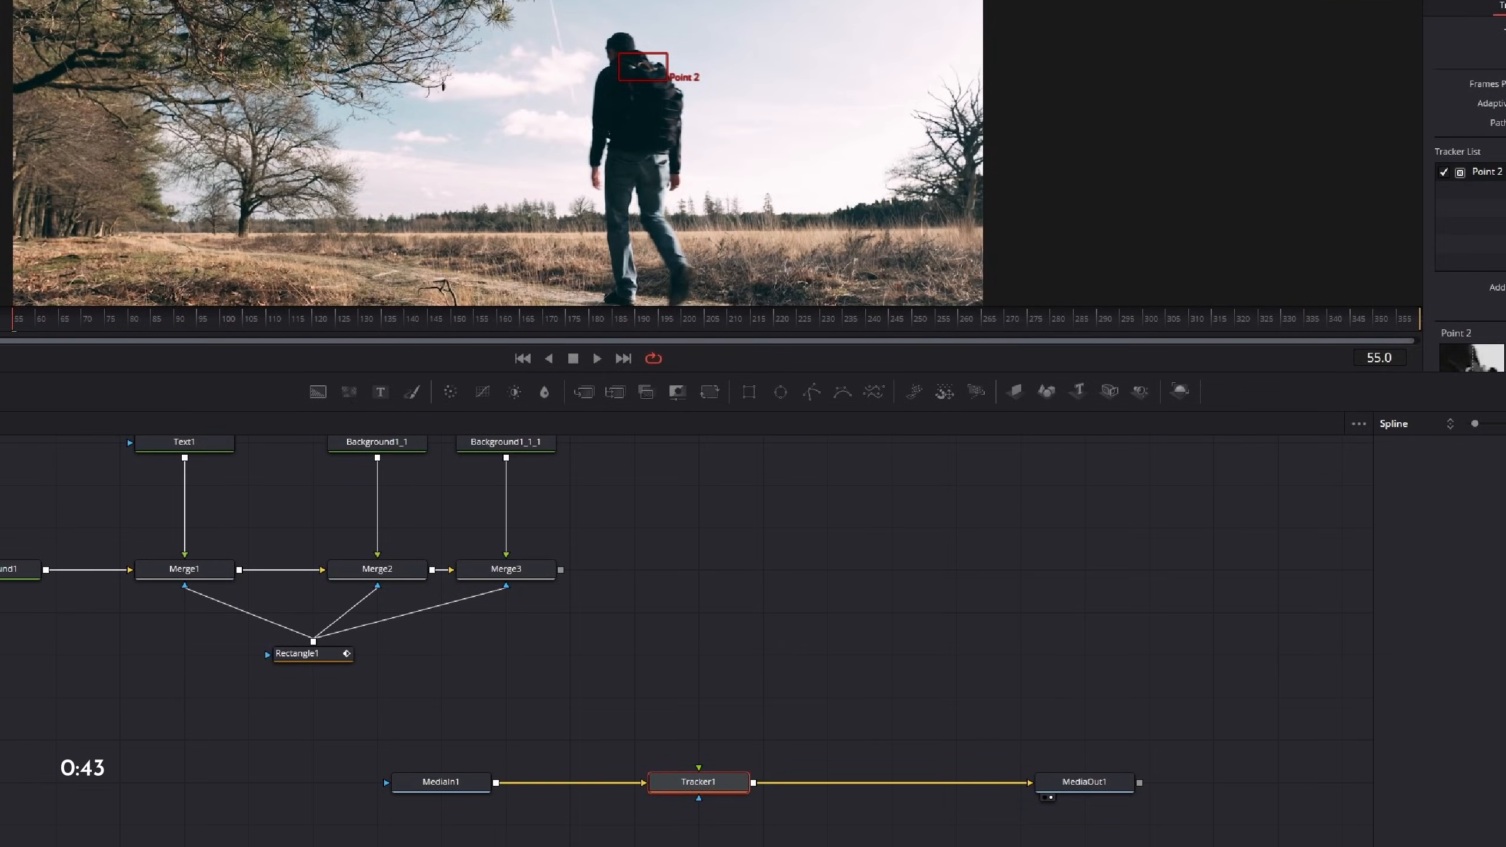
left_click(1372, 143)
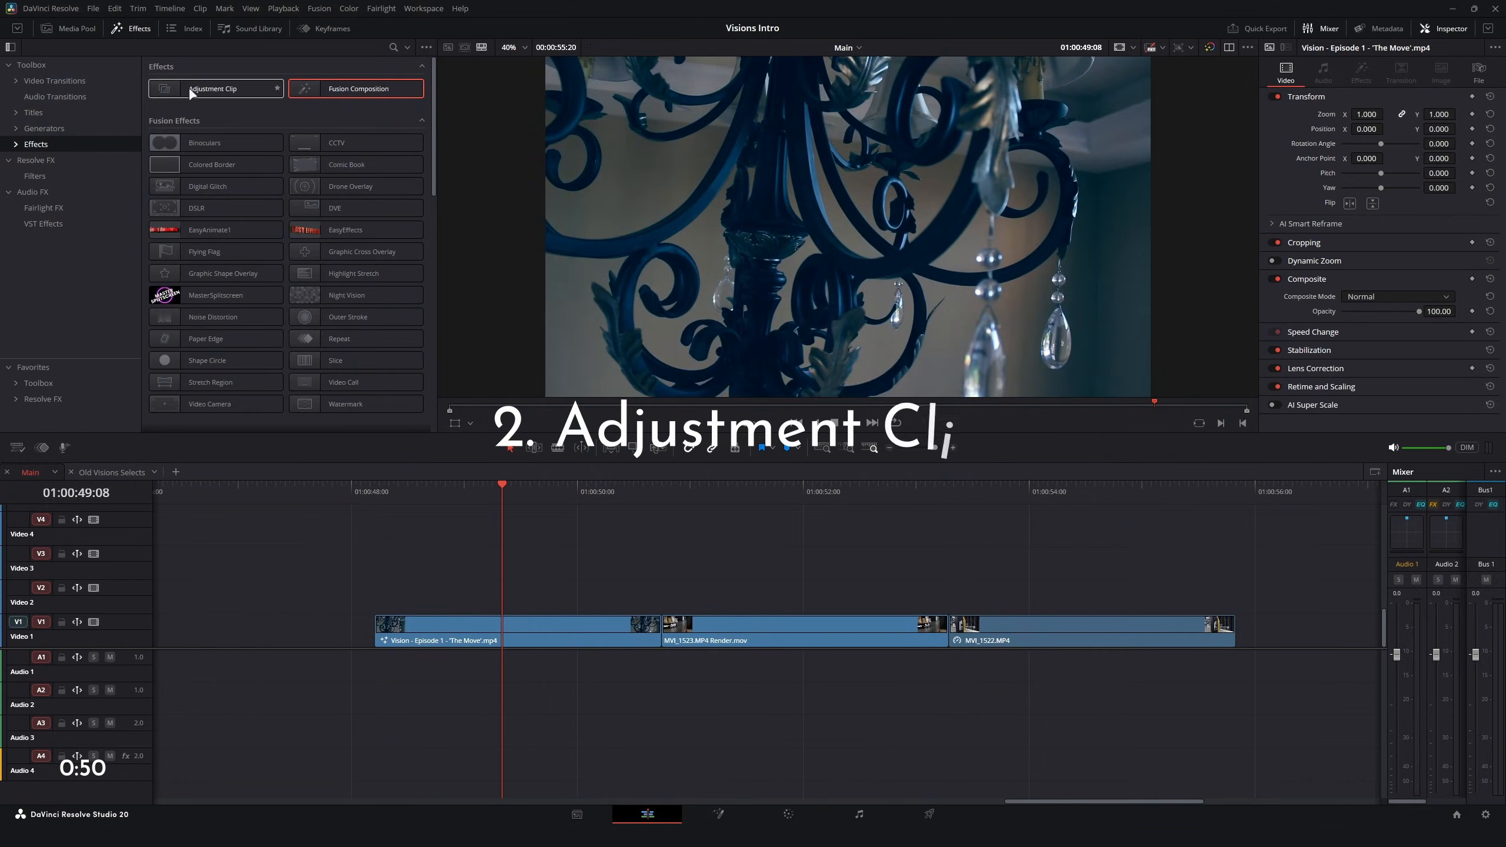
- Add an adjustment clip above the Vision - Episode 1 clip, extended to that clip's full length, and preview it in Fusion
left_click_drag(191, 93, 374, 570)
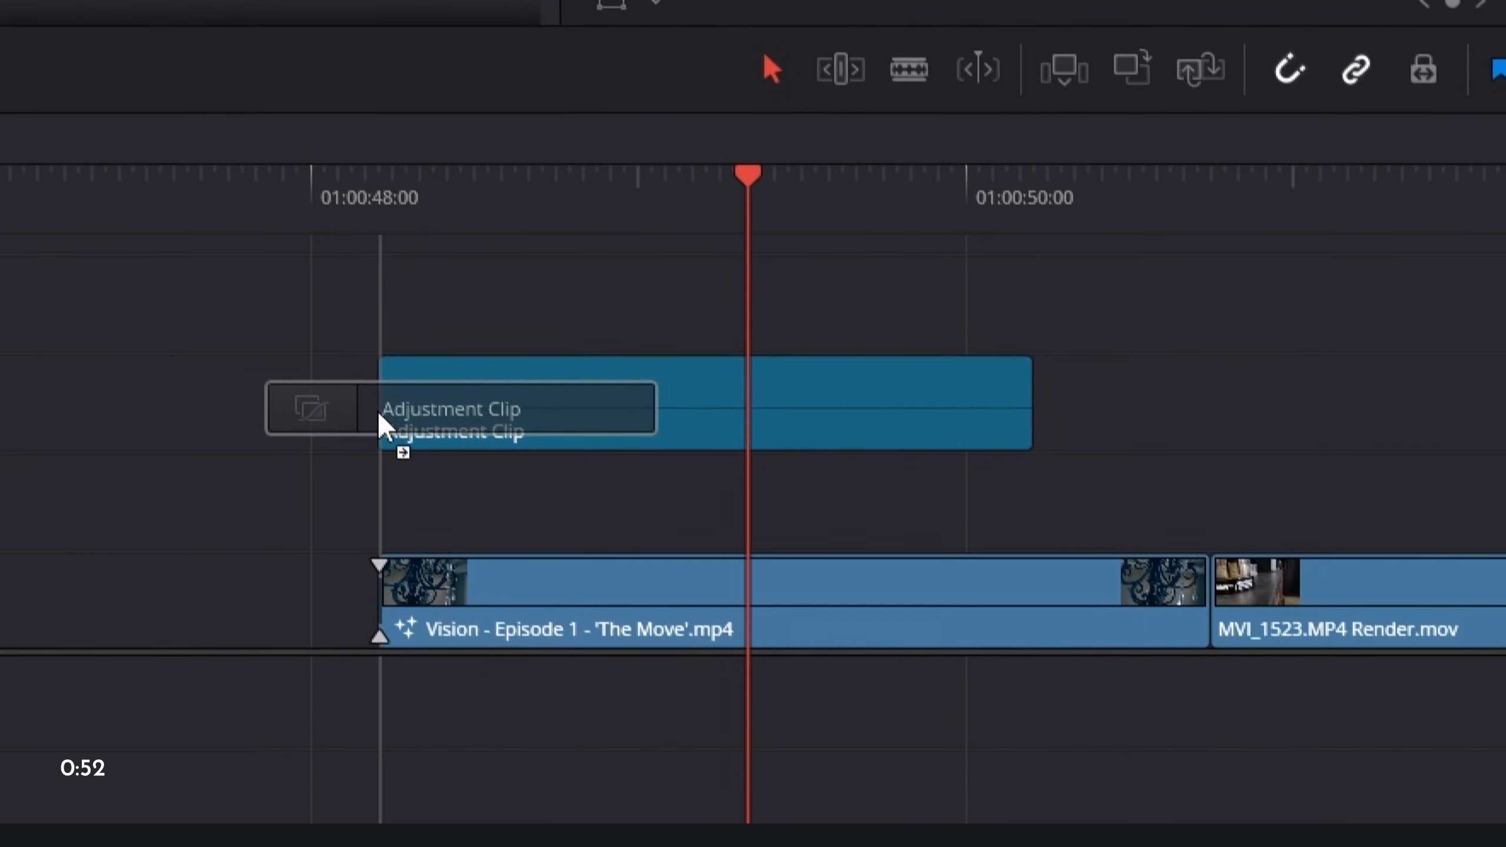
left_click_drag(380, 423, 381, 422)
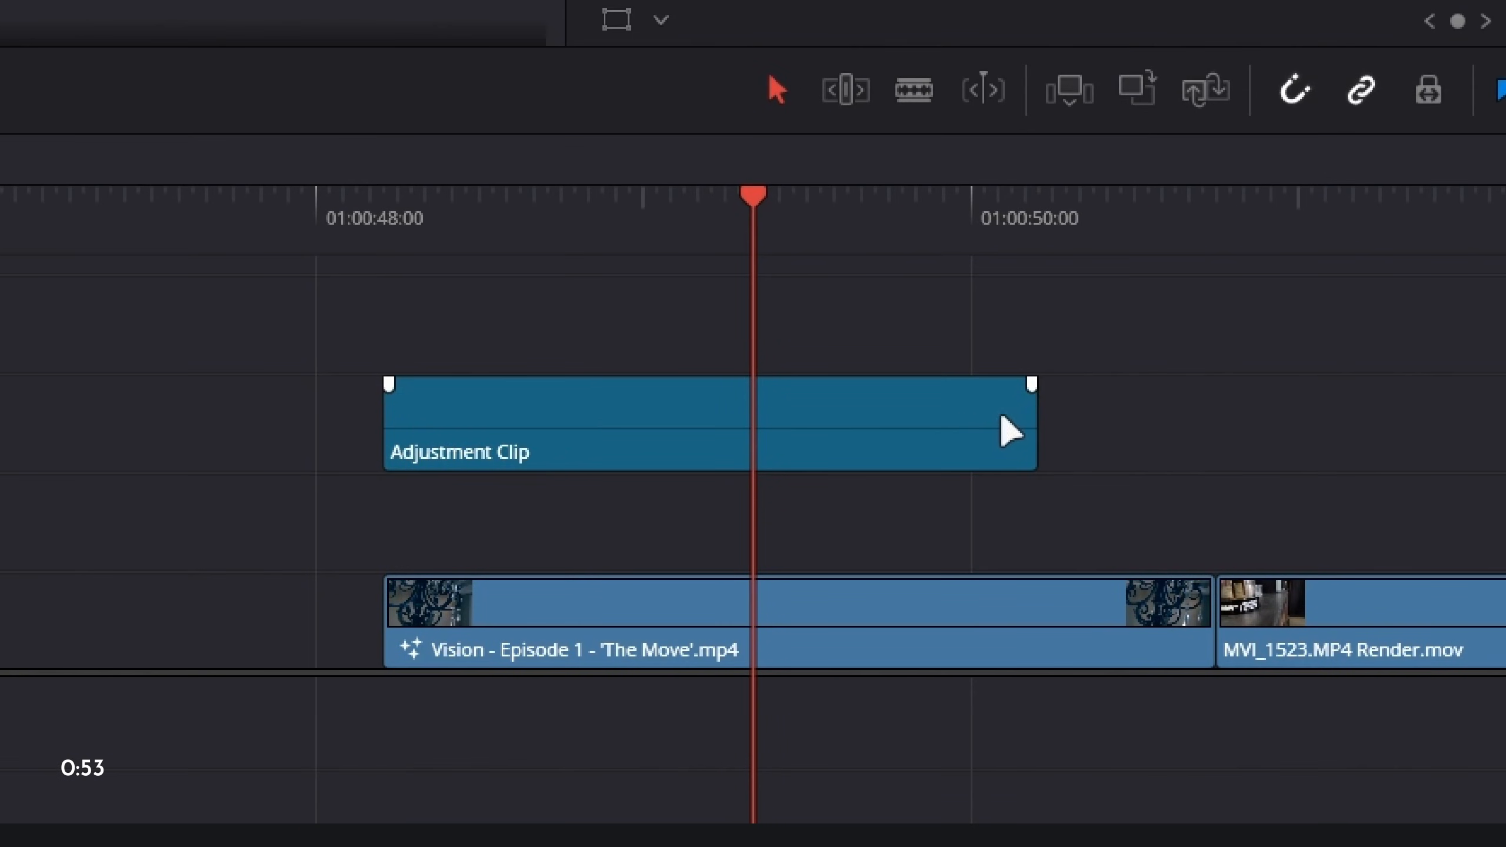
left_click_drag(1019, 417, 1212, 417)
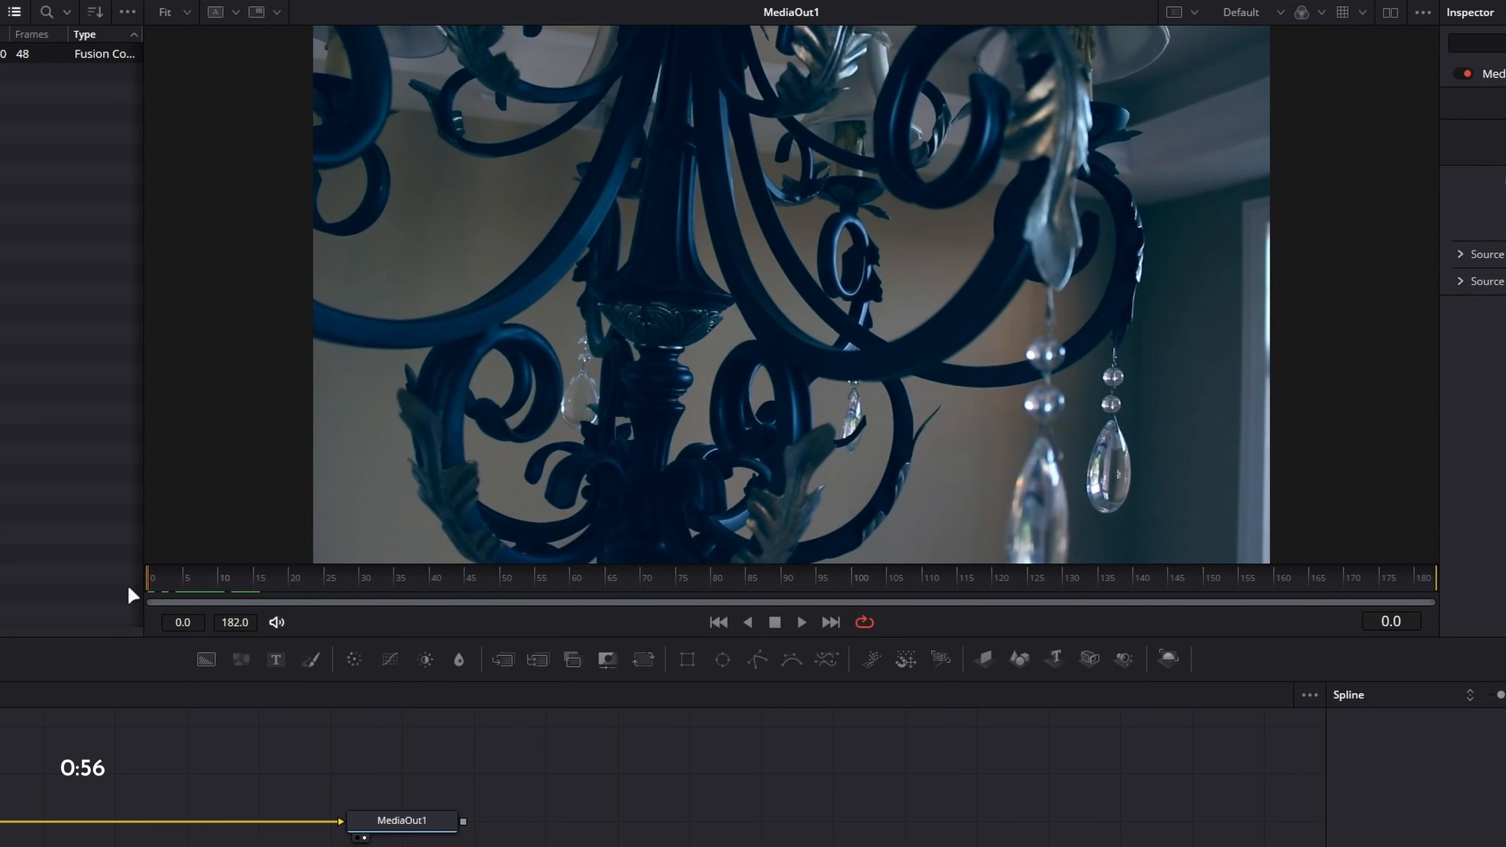
left_click_drag(149, 593, 1136, 609)
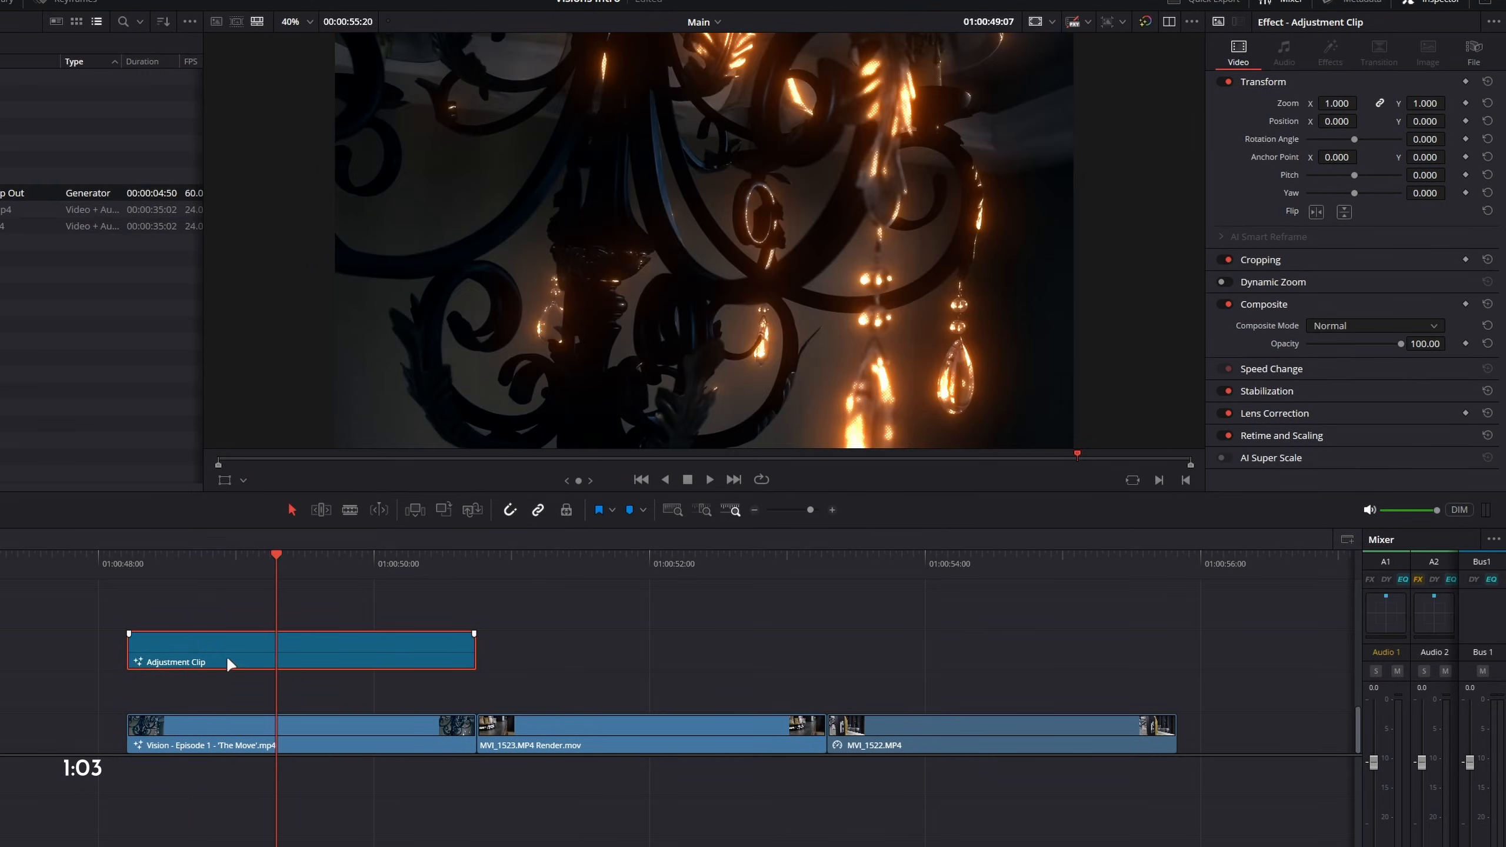
- Duplicate the glow adjustment clip over MVI_1523.MP4 Render.mov and move the playhead onto the copy
left_click_drag(226, 655, 574, 645)
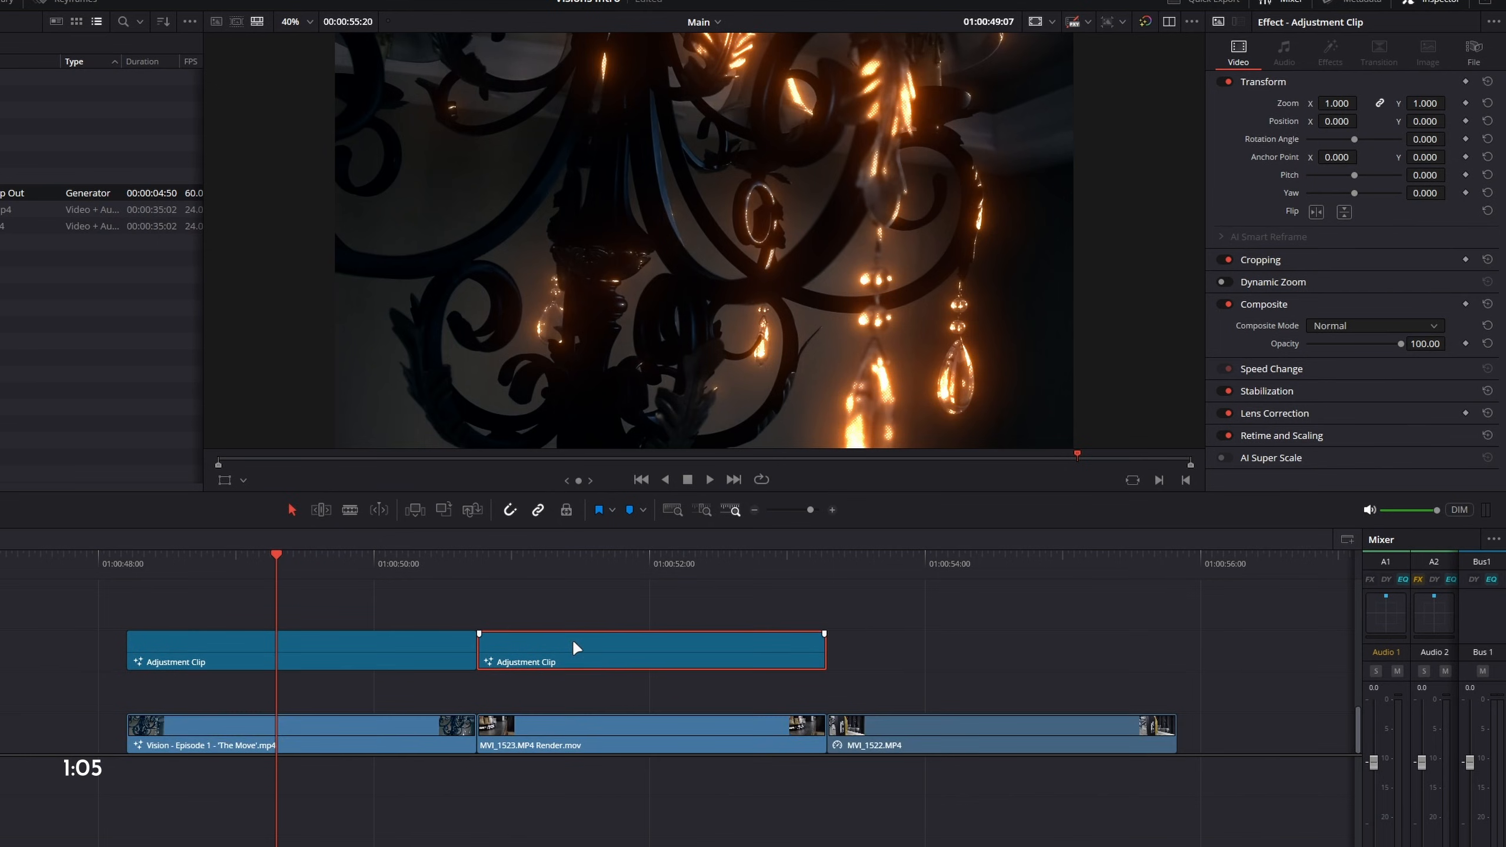
left_click(578, 569)
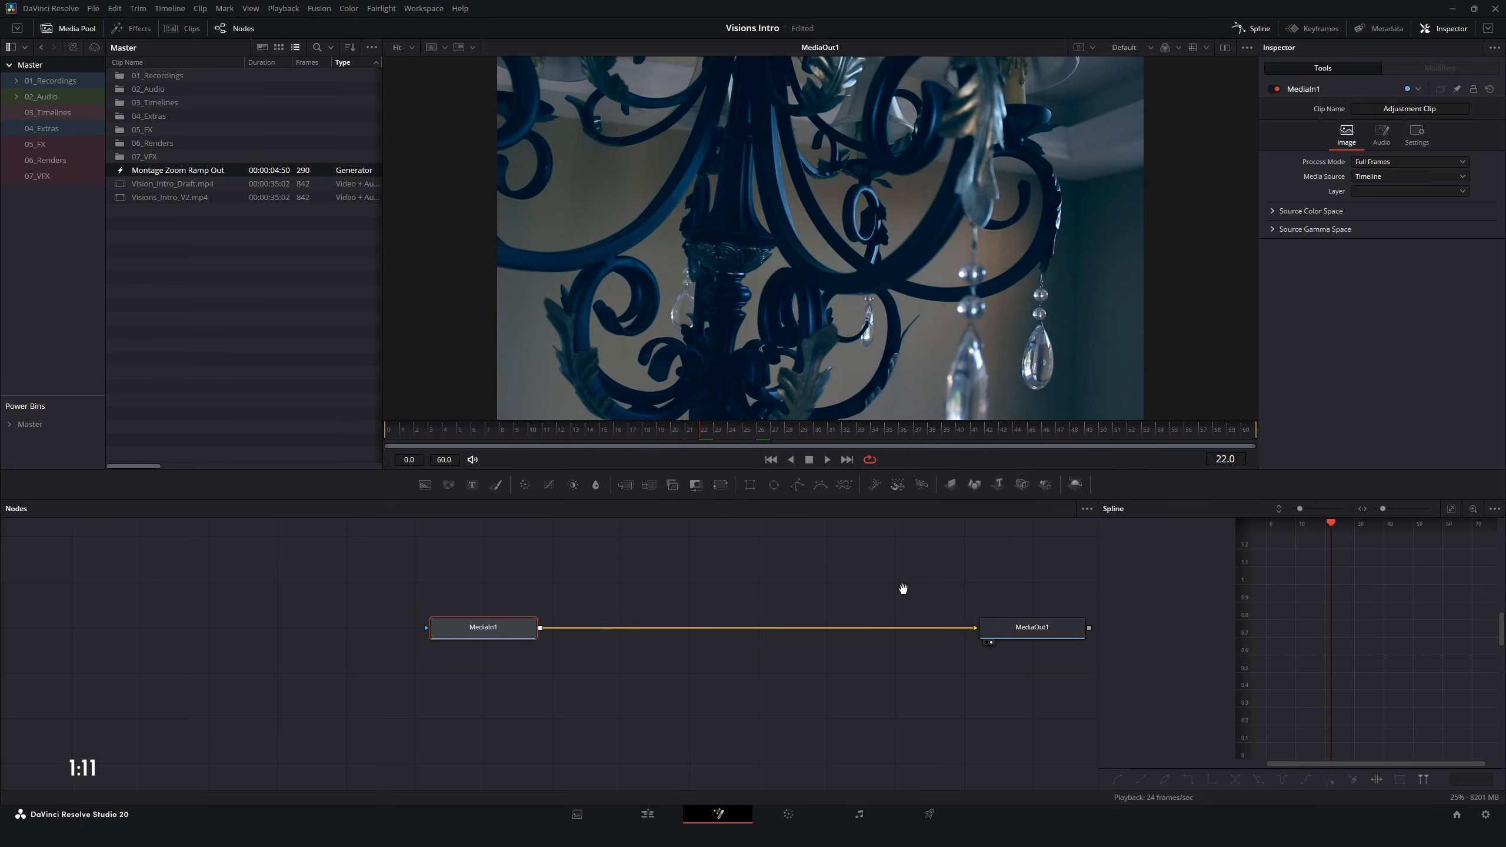
- Bring optic-gaming-seeklogo.png and the digital-waves-data clip from the 04_Extras bin into the adjustment clip's node graph
left_click(753, 592)
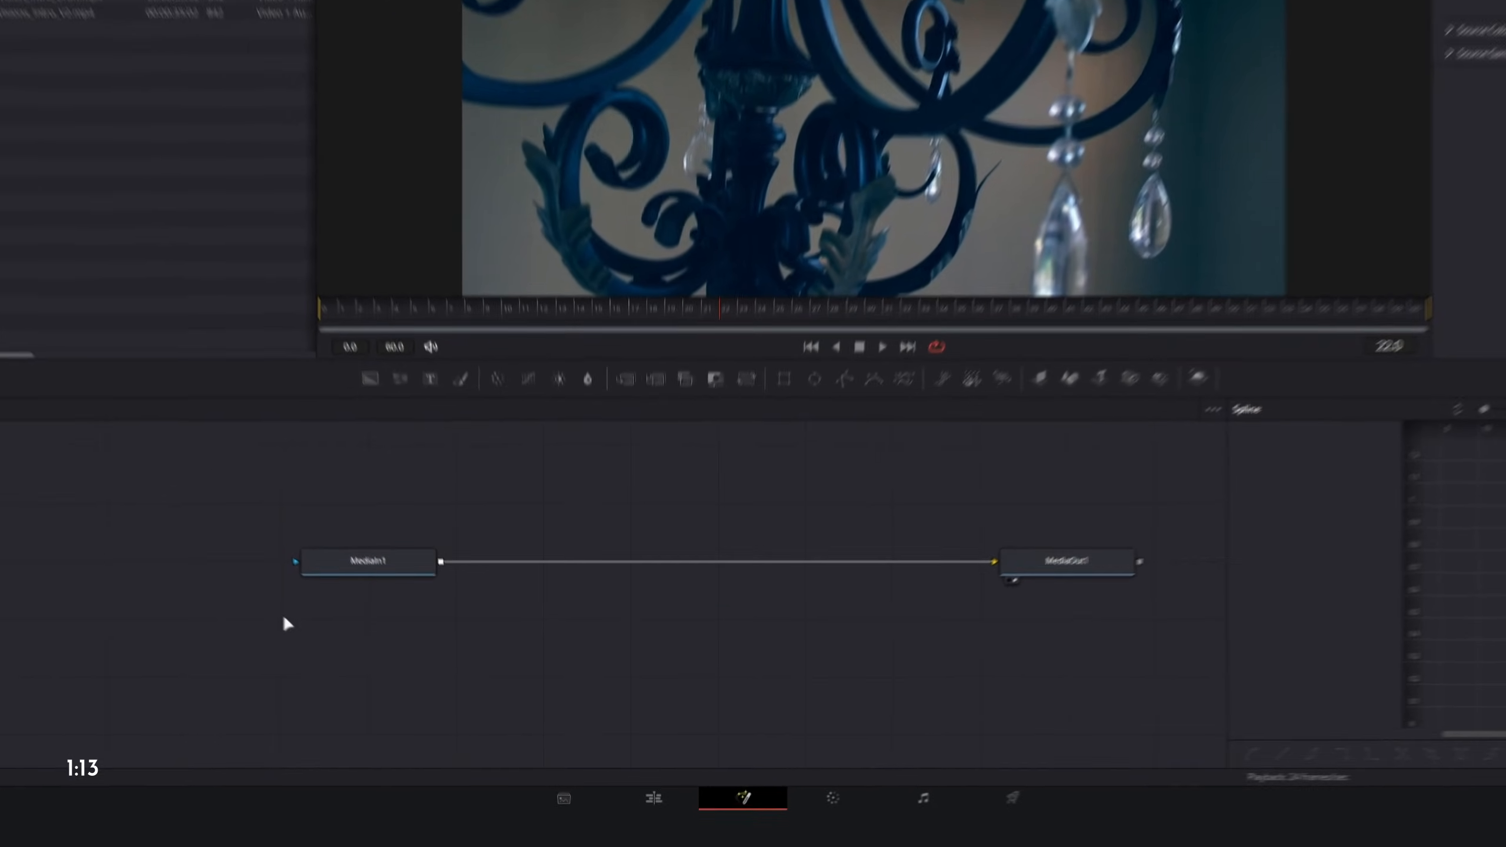
left_click(263, 415)
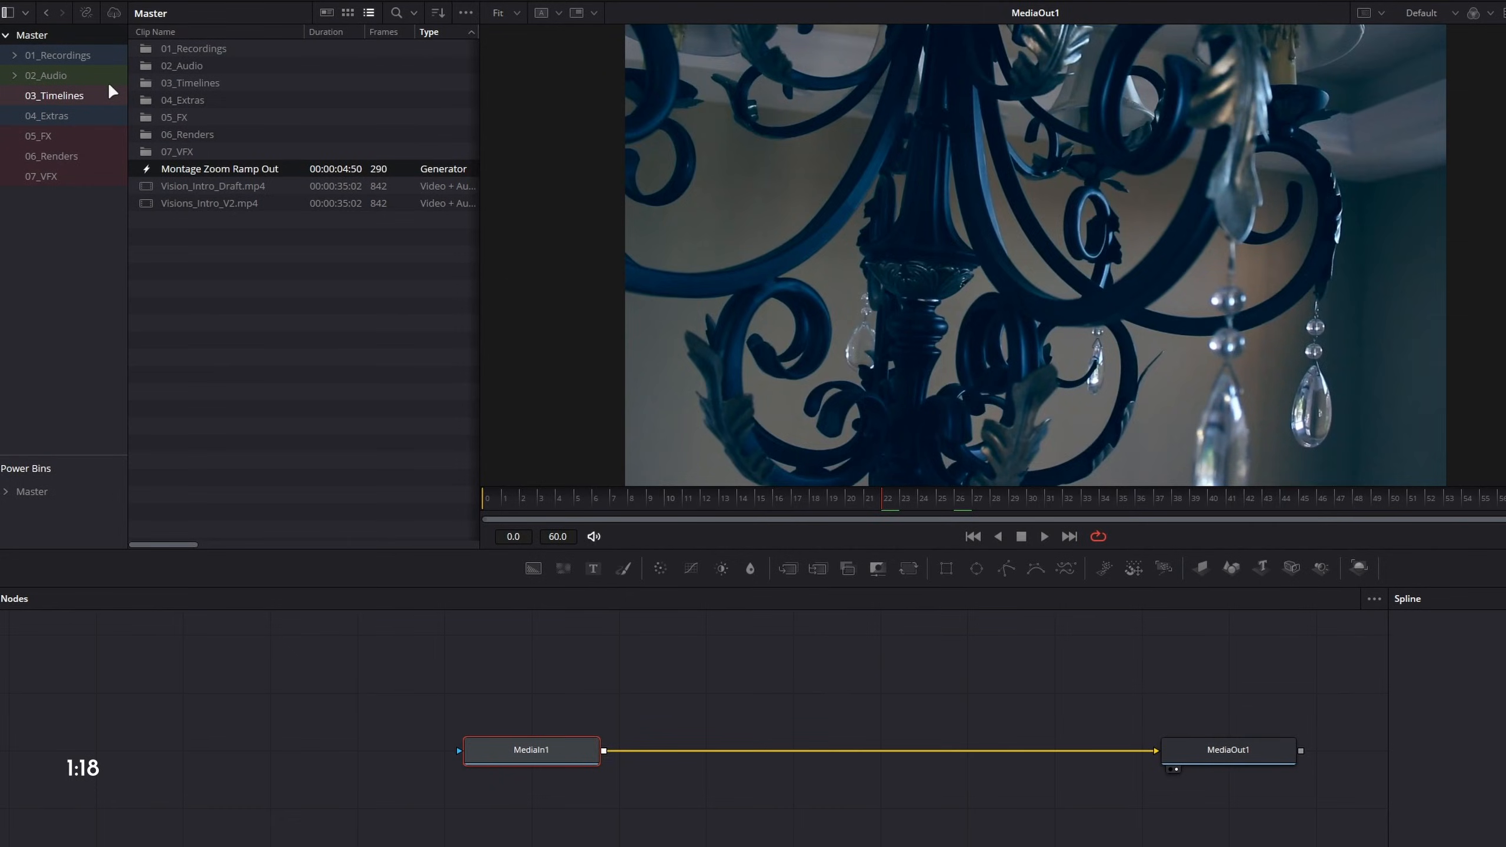
left_click(108, 115)
left_click_drag(207, 65, 546, 666)
left_click_drag(237, 99, 548, 636)
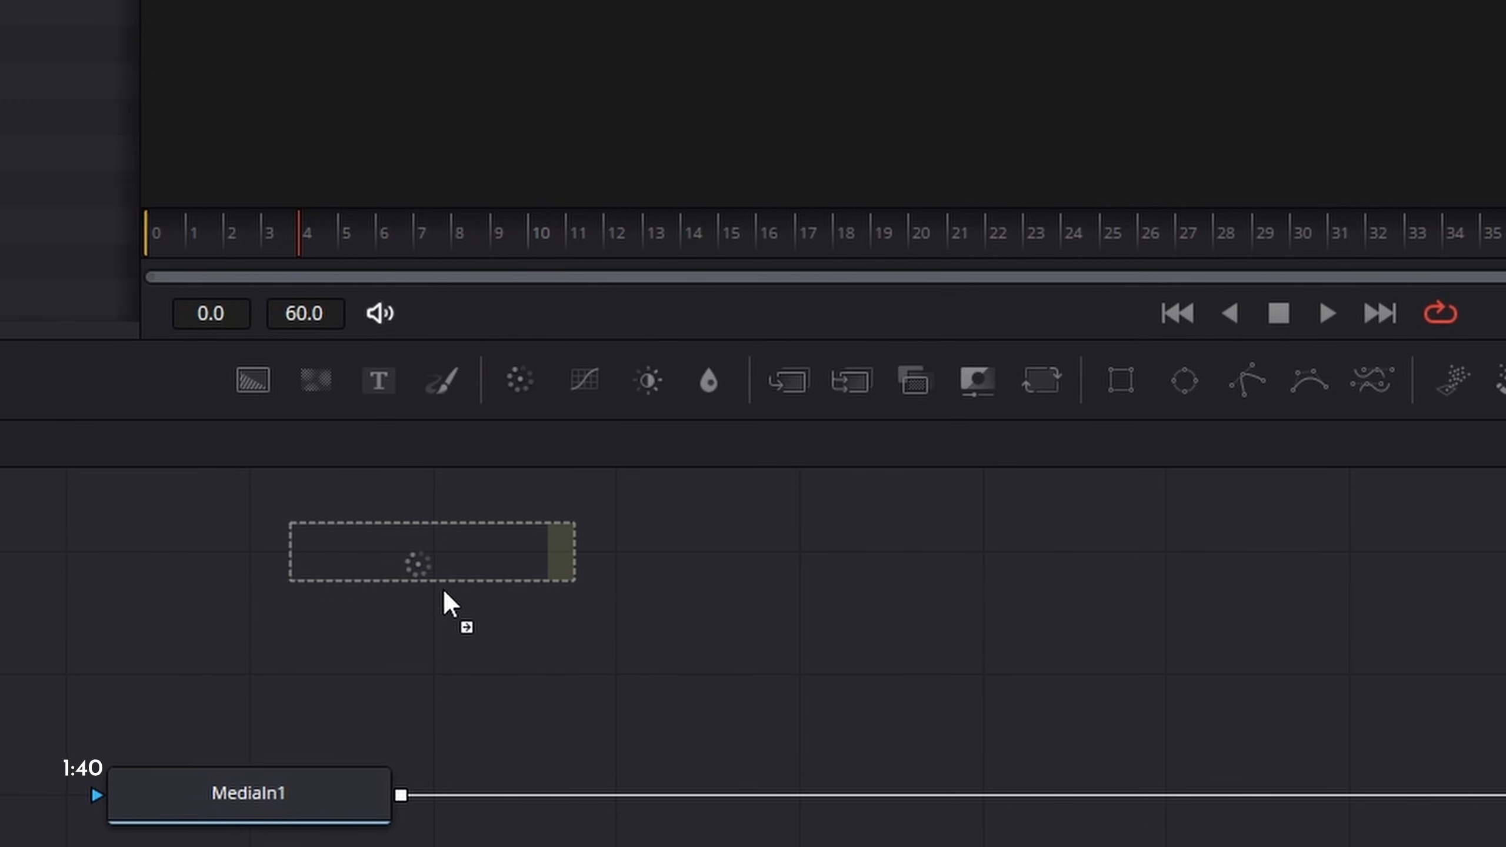
- Add unconnected ColorCorrector, ColorCurves, BrightnessContrast and Blur nodes above the MediaIn1 to MediaOut1 connection
left_click(444, 602)
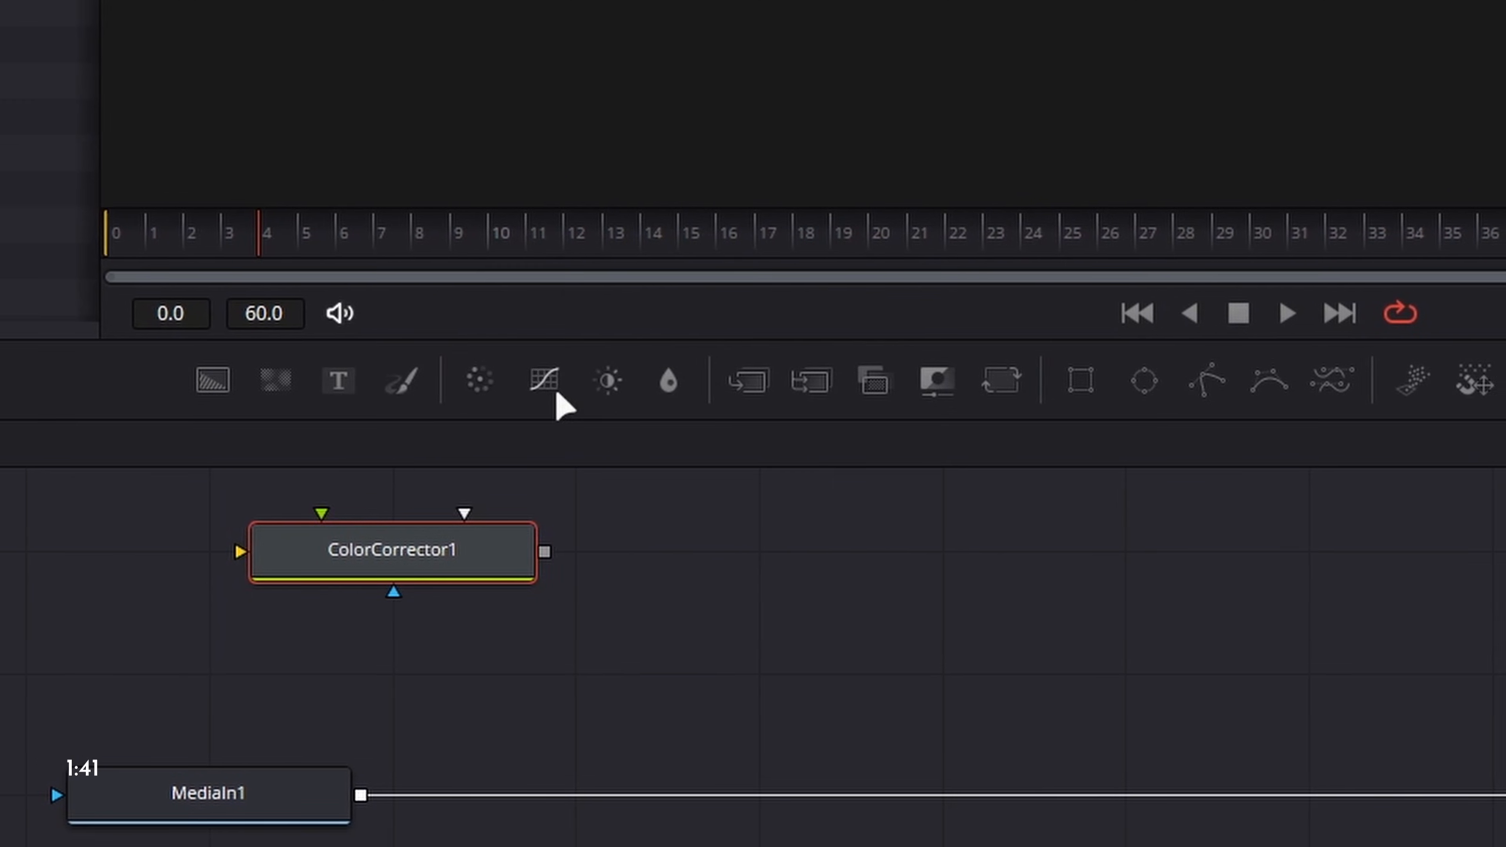
left_click_drag(536, 386, 732, 599)
left_click_drag(599, 383, 1075, 552)
left_click_drag(570, 381, 1316, 554)
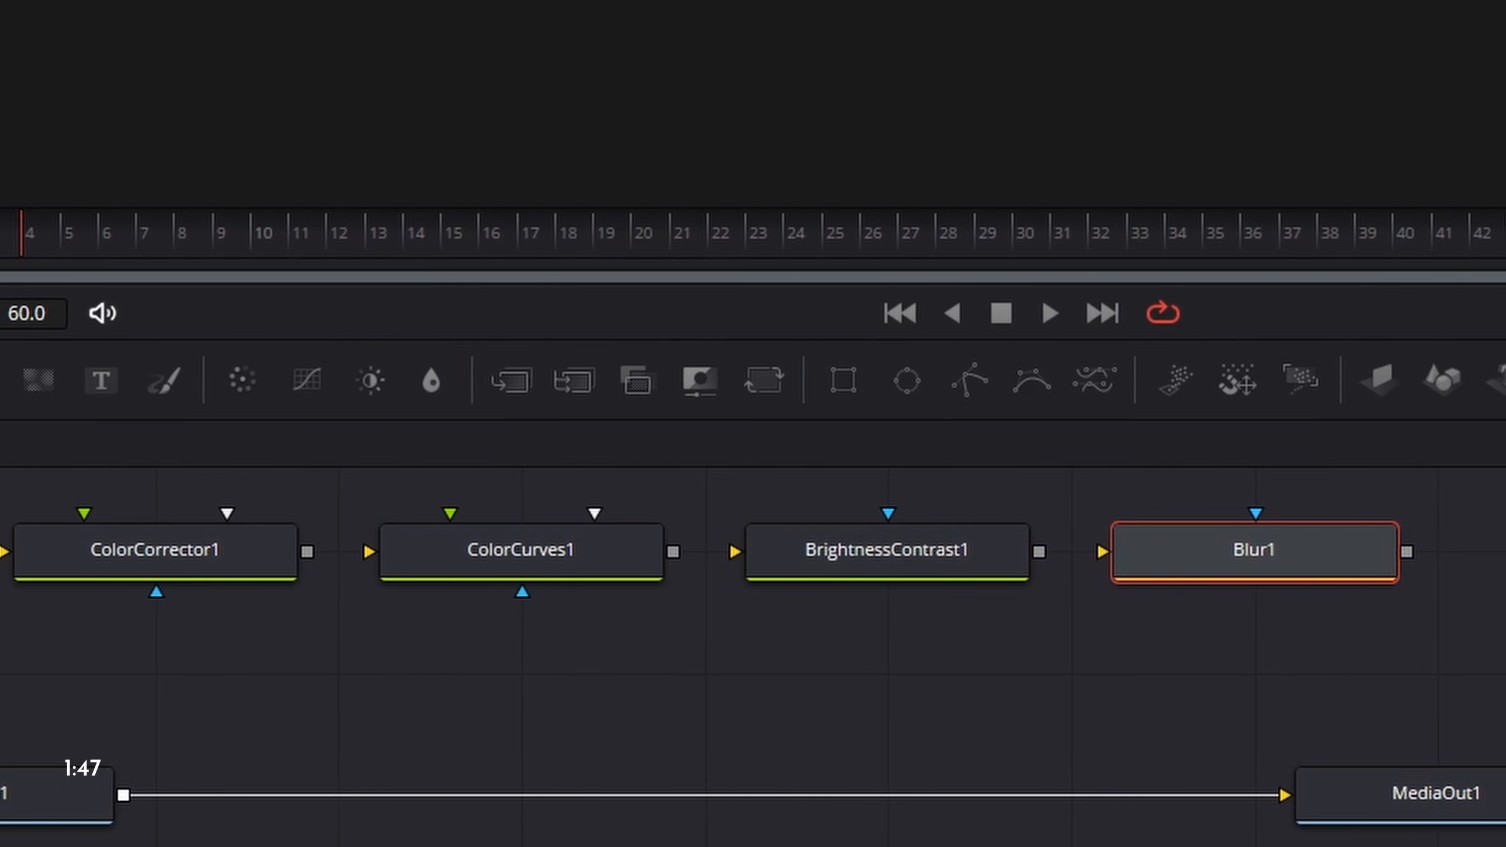
- Delete the ColorCorrector, ColorCurves, BrightnessContrast and Blur nodes from the node graph
left_click_drag(963, 549, 447, 532)
key("Delete")
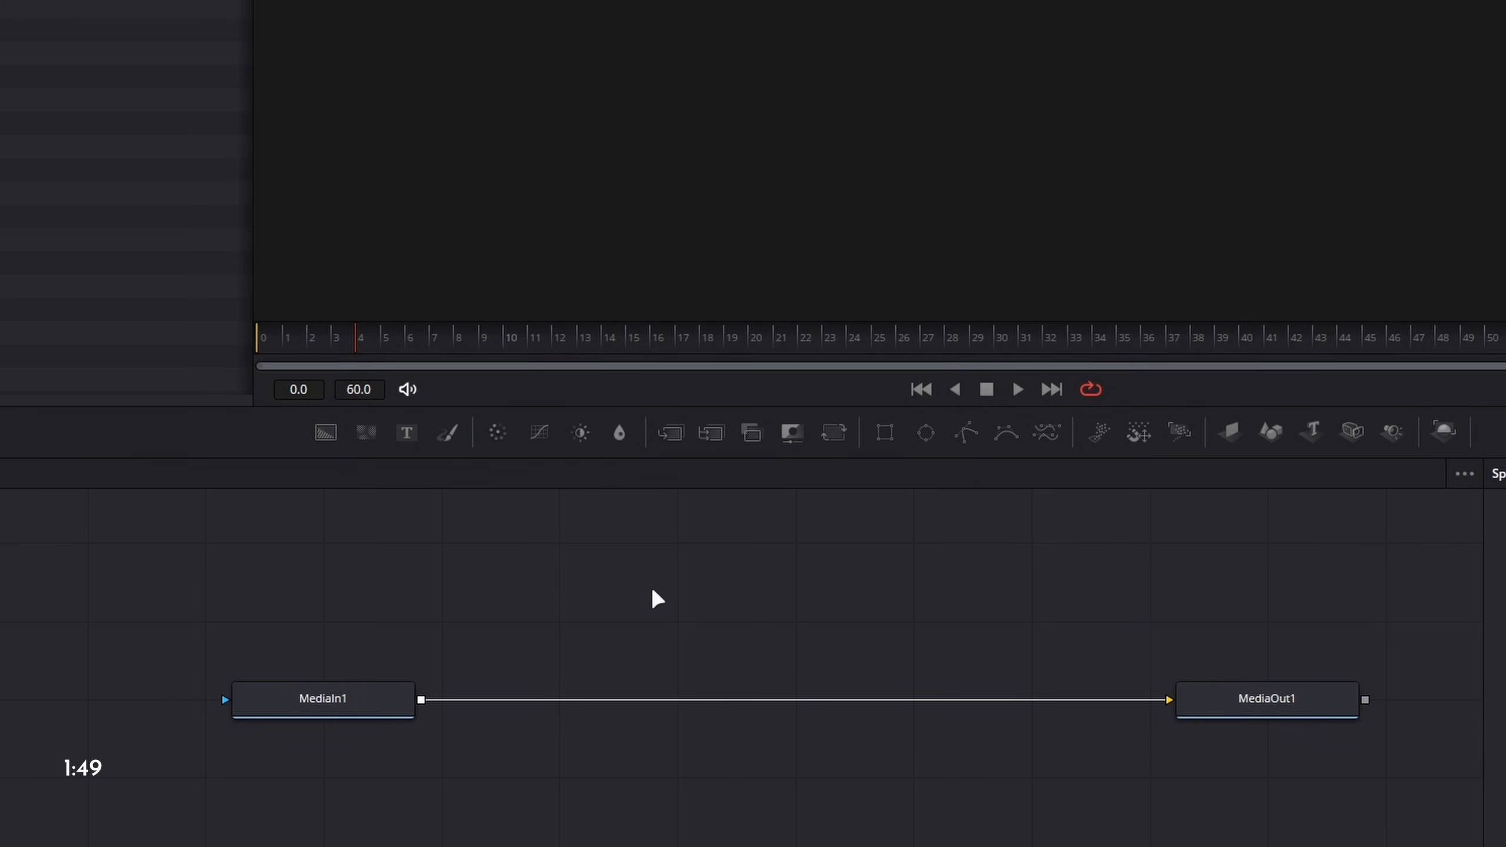
- Find the Soft Glow tool by name, add it and insert the node between MediaIn1 and MediaOut1
key("shift+space")
type("halfglow")
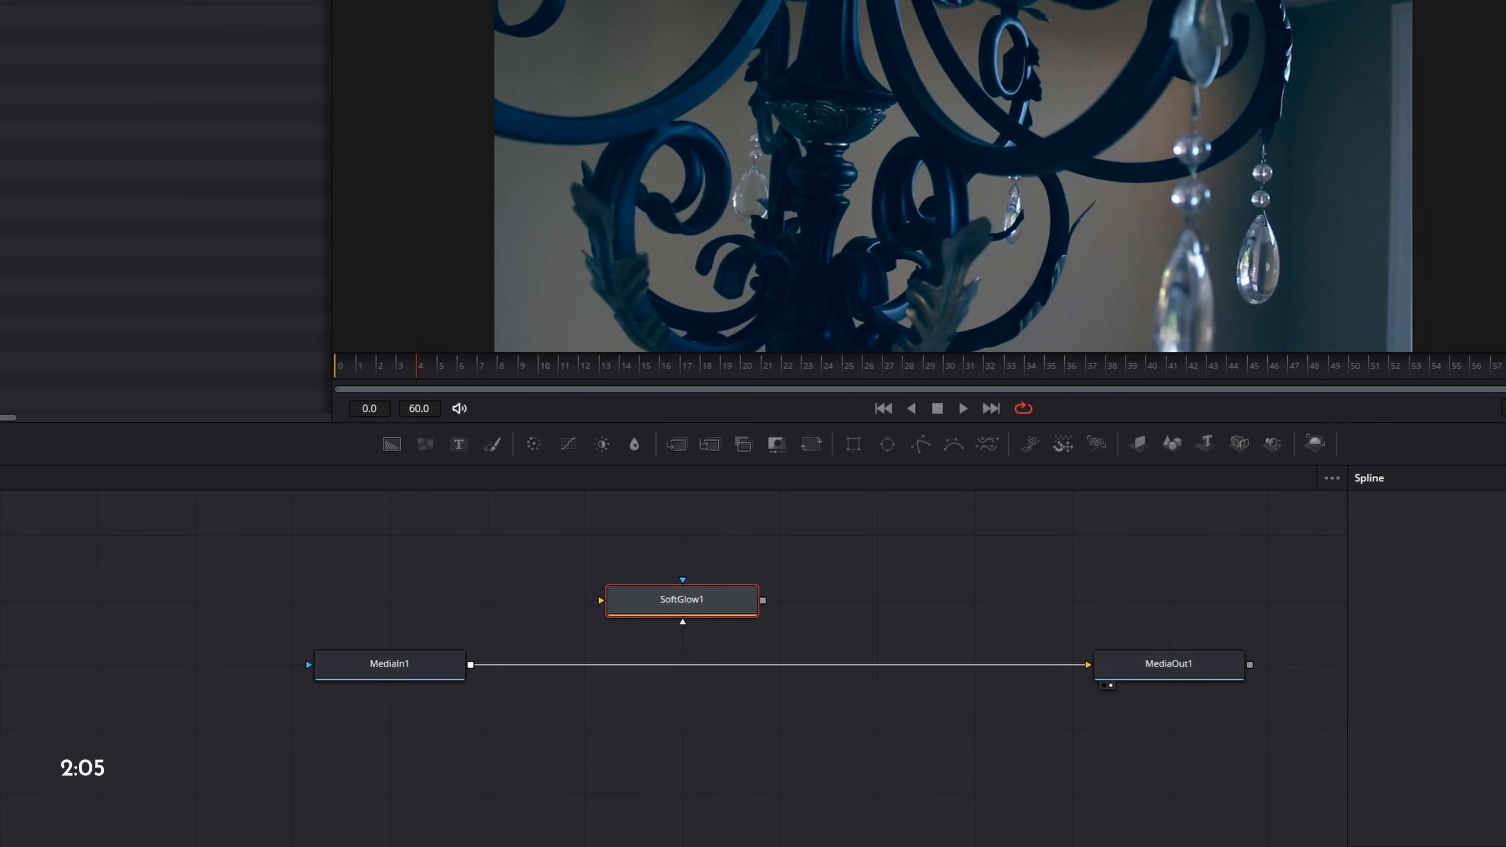
left_click_drag(660, 603, 713, 669)
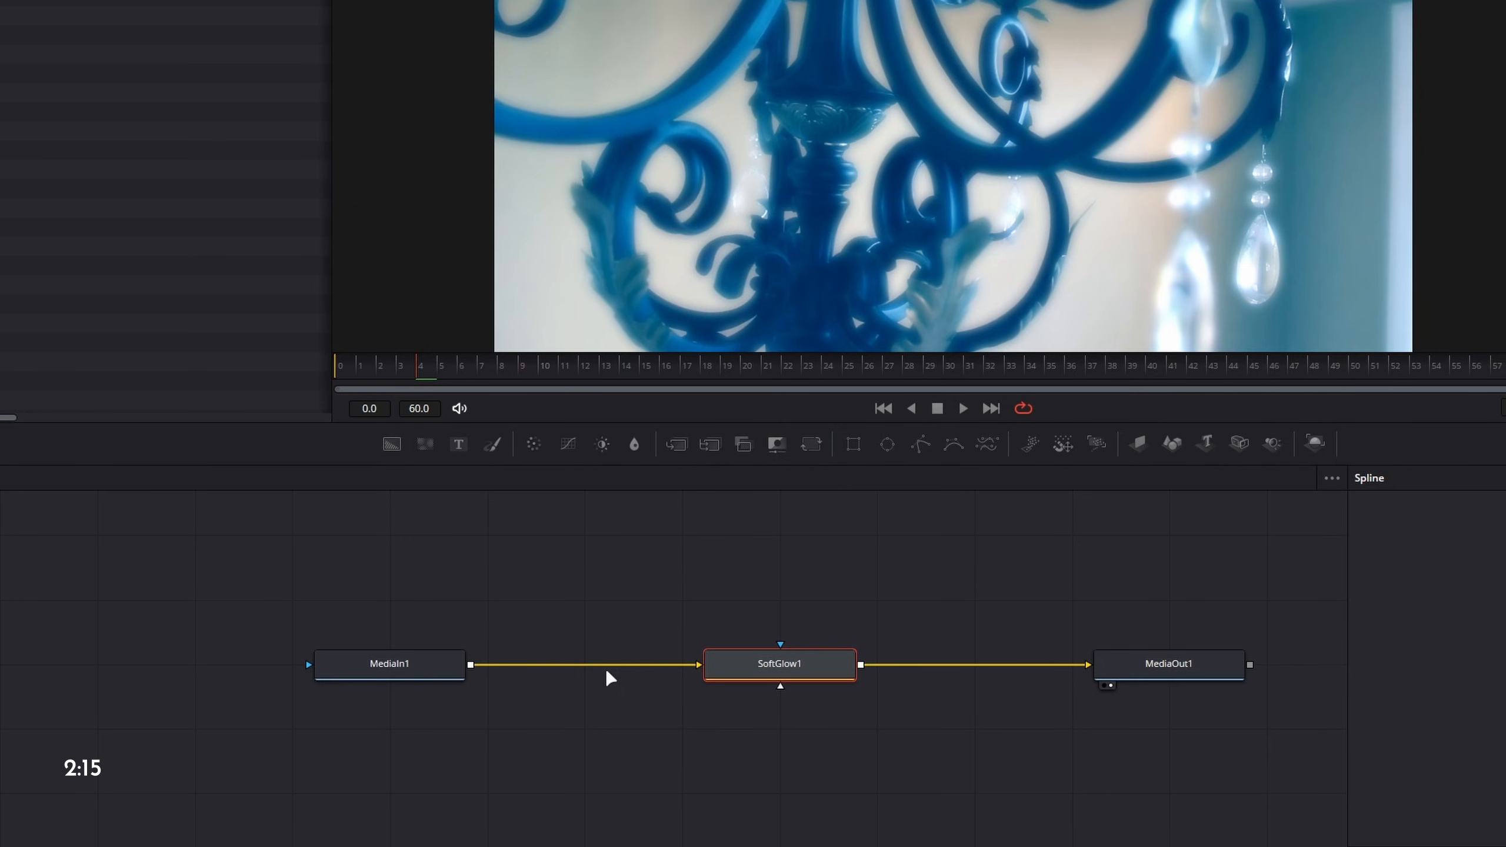
left_click_drag(769, 663, 754, 635)
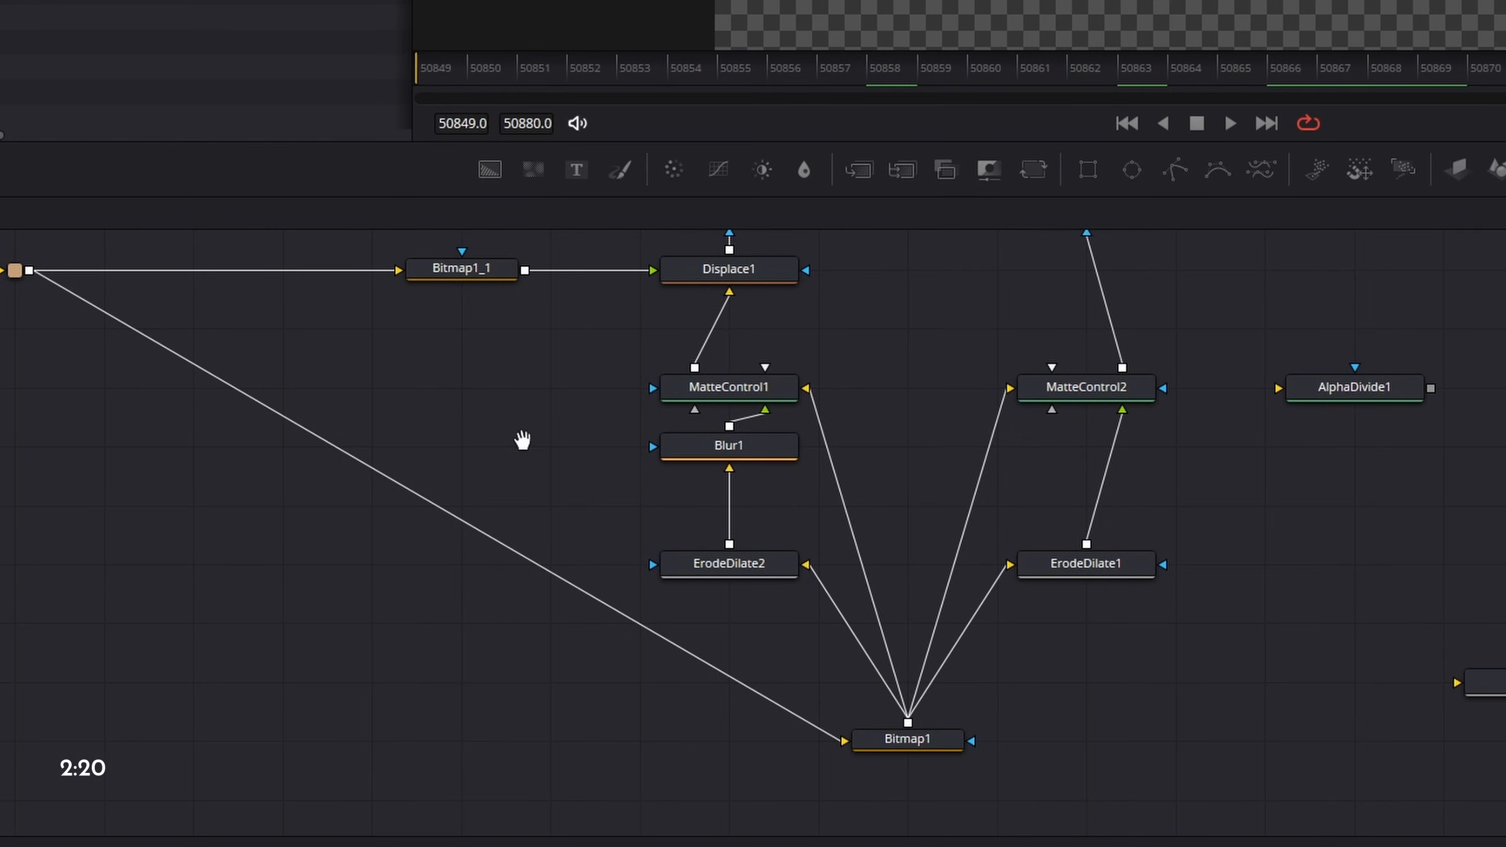
scroll(537, 569, "up", 3)
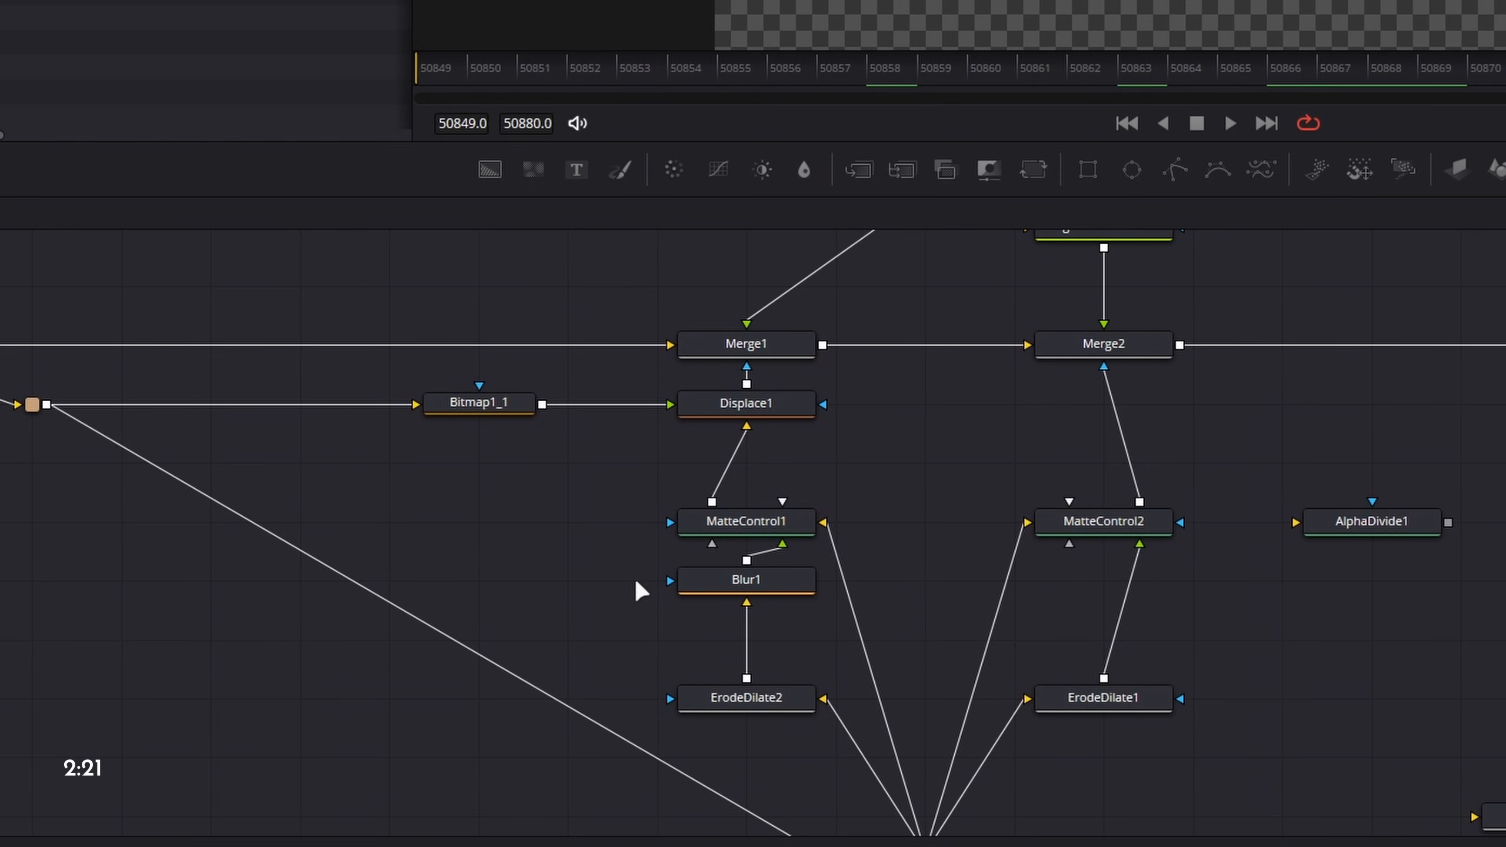
scroll(634, 582, "down", 2)
left_click_drag(513, 551, 755, 680)
mouse_move(2, 307)
left_mouse_down()
mouse_move(160, 522)
mouse_move(300, 561)
mouse_move(345, 545)
left_mouse_up()
scroll(437, 500, "up", 2)
mouse_move(432, 464)
left_mouse_down()
mouse_move(802, 524)
mouse_move(833, 563)
left_mouse_up()
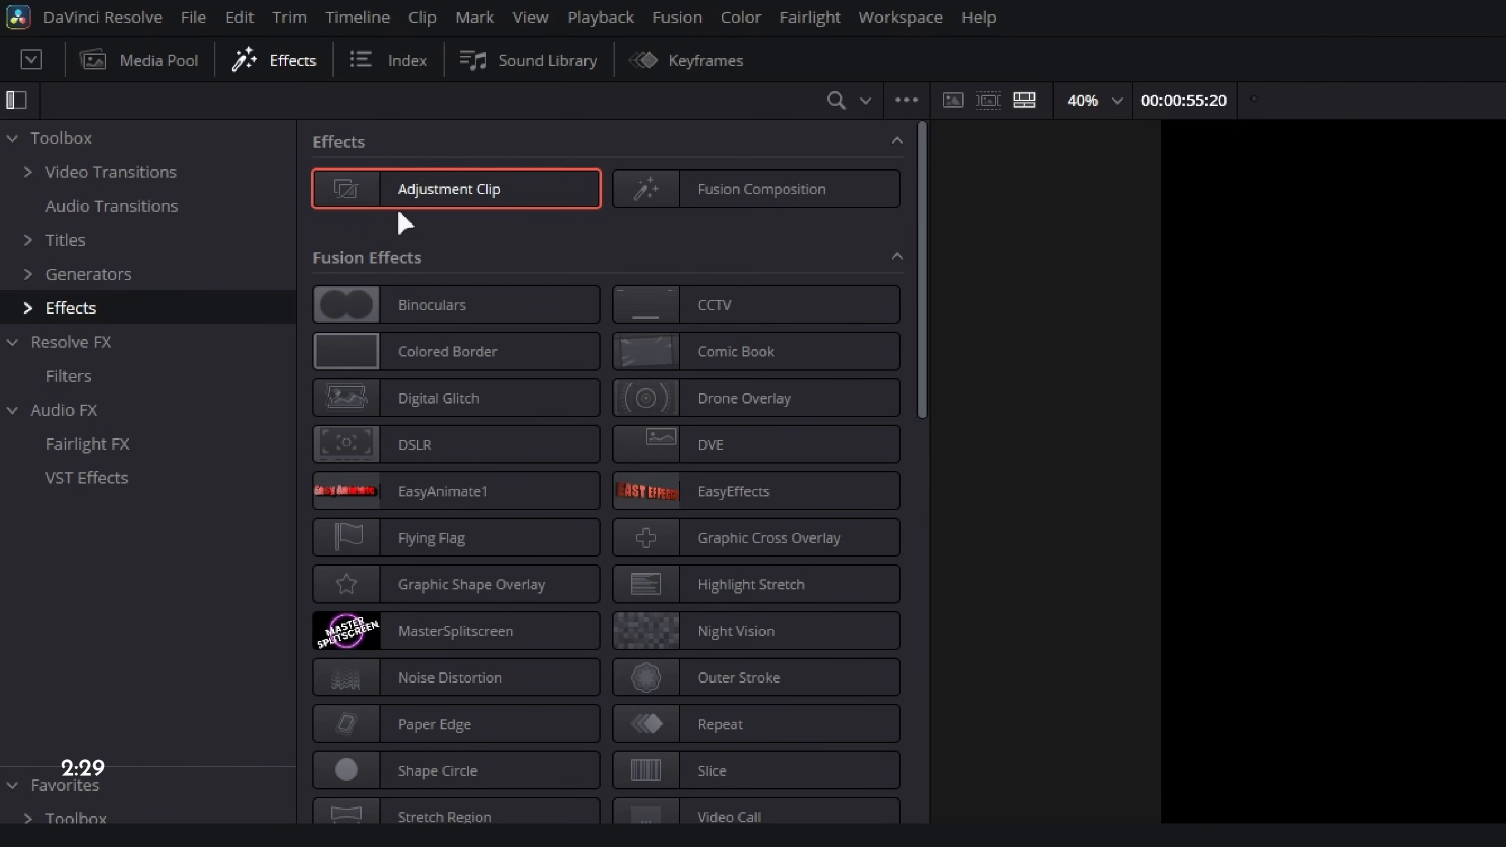
- Add a Fusion Composition to the empty timeline area after the last clip and open it in the Fusion page
left_click_drag(678, 193, 539, 721)
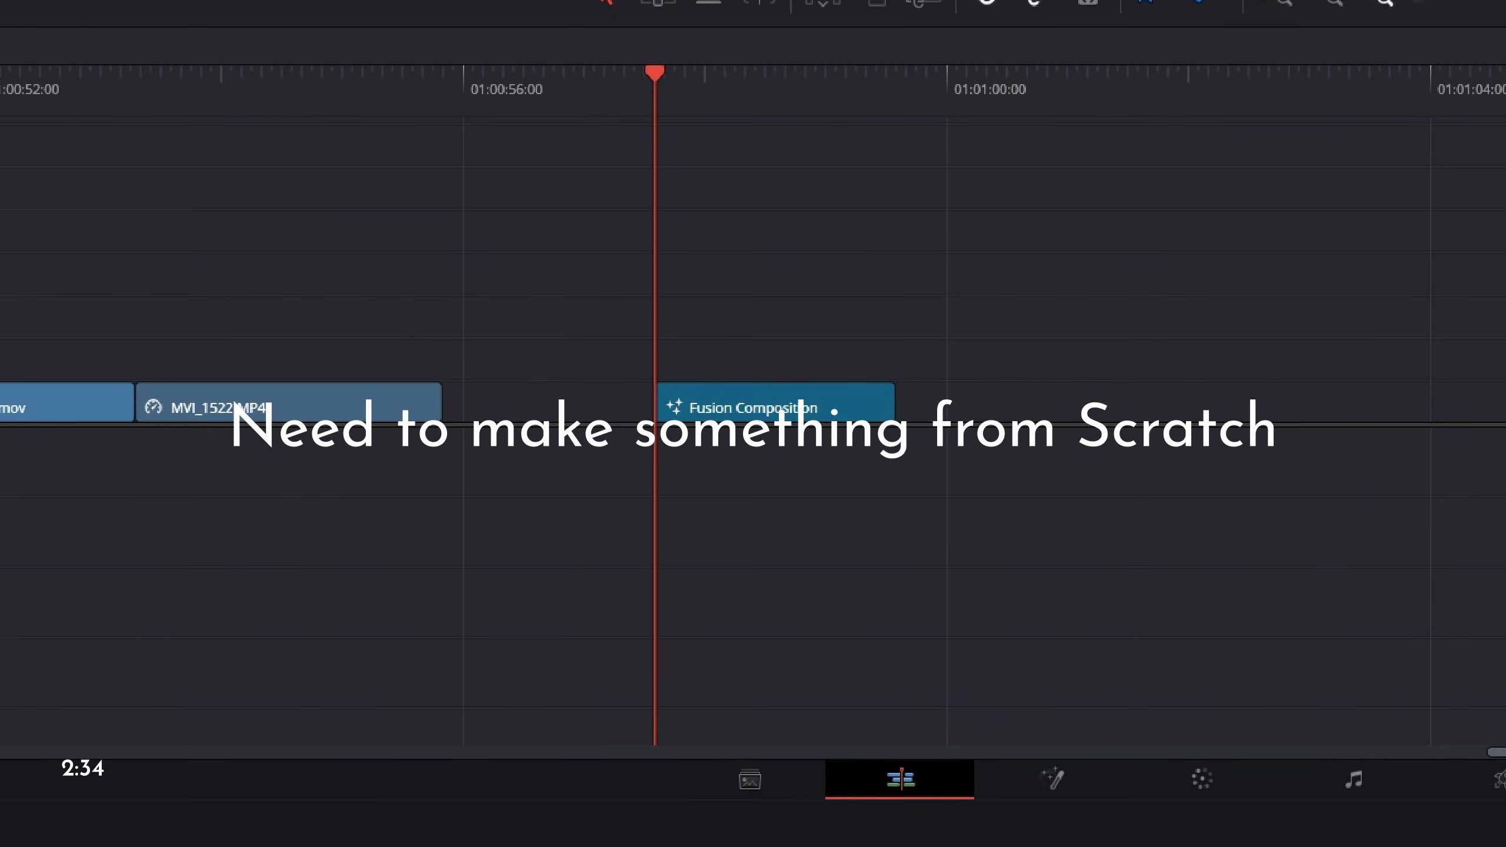
left_click(769, 394)
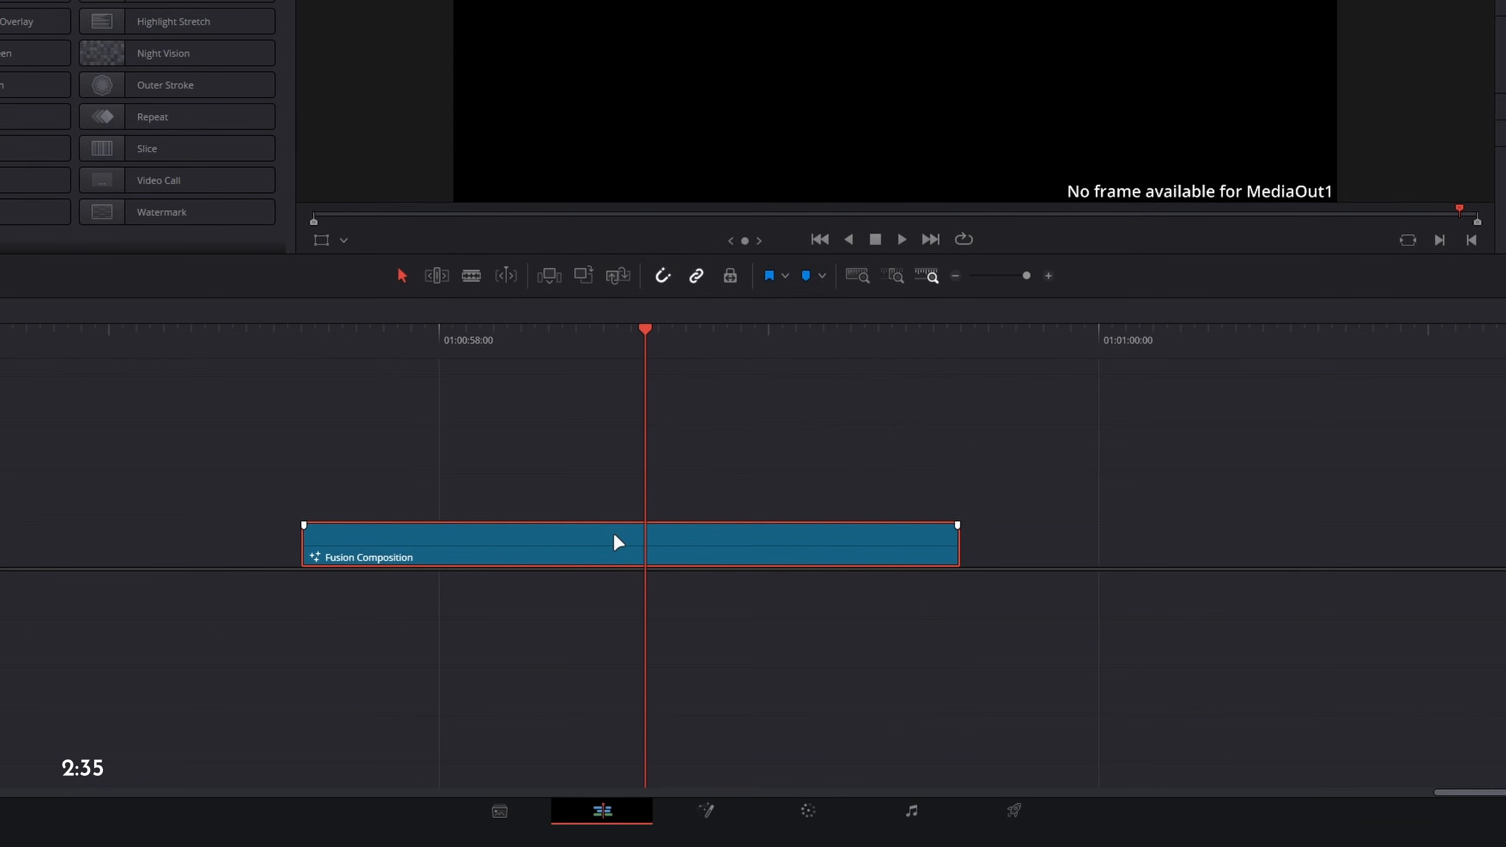
right_click(769, 395)
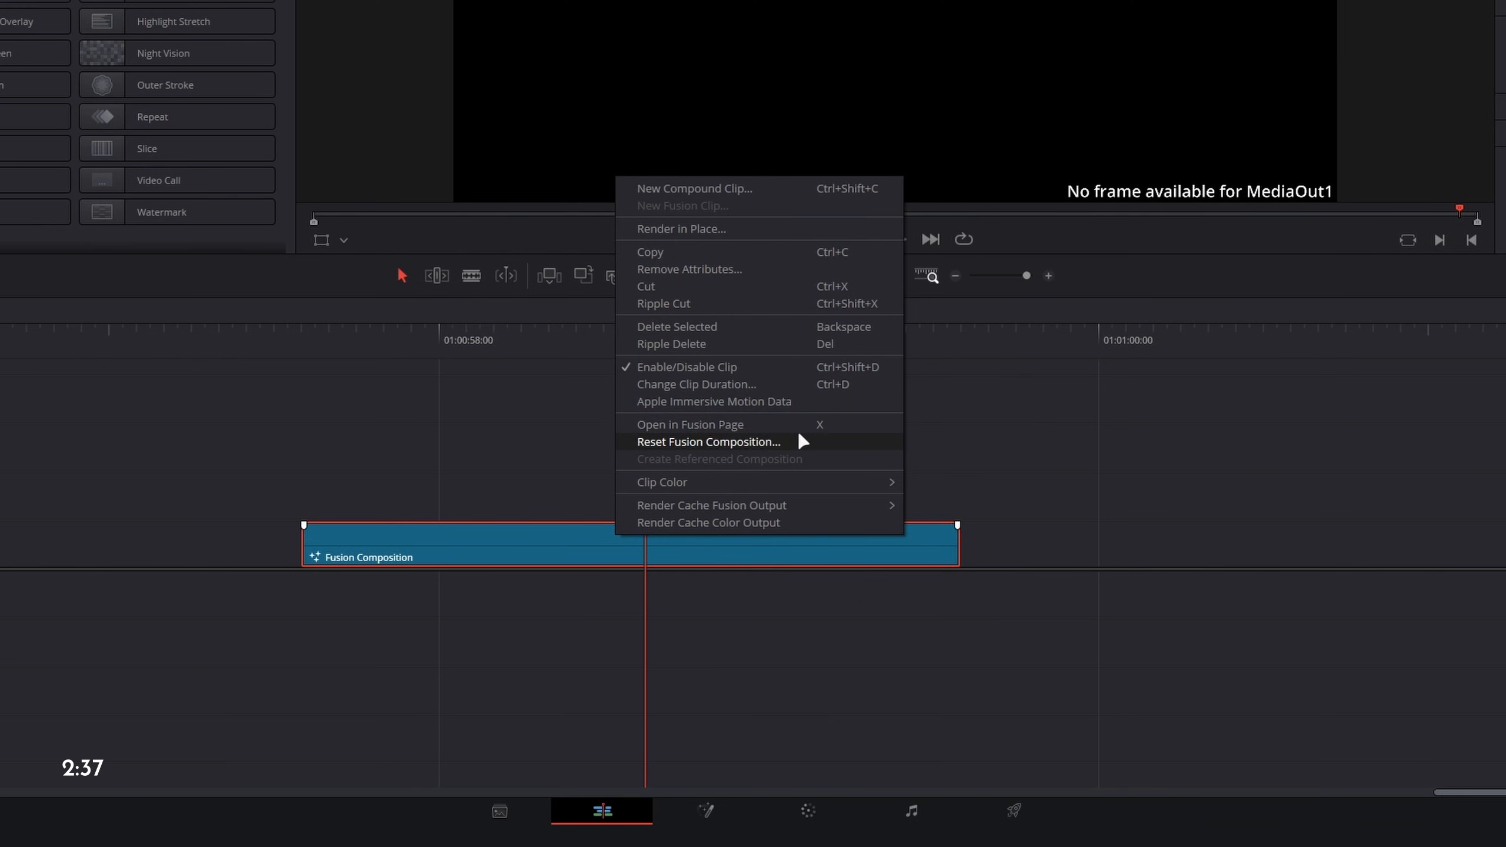
left_click(700, 425)
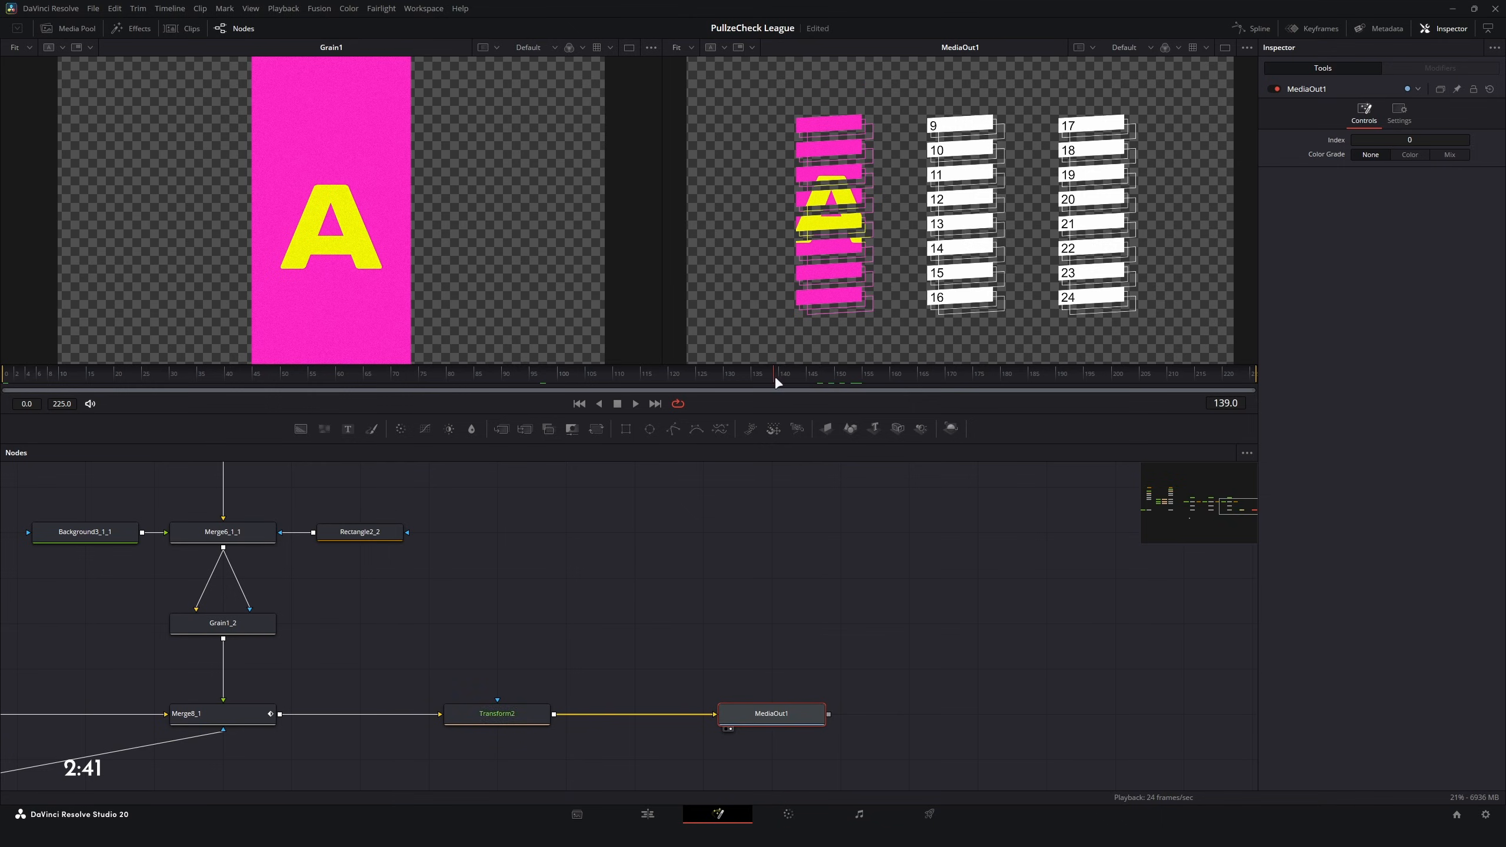
mouse_move(692, 373)
left_mouse_down()
mouse_move(866, 375)
mouse_move(684, 374)
left_mouse_up()
left_click_drag(592, 383, 536, 380)
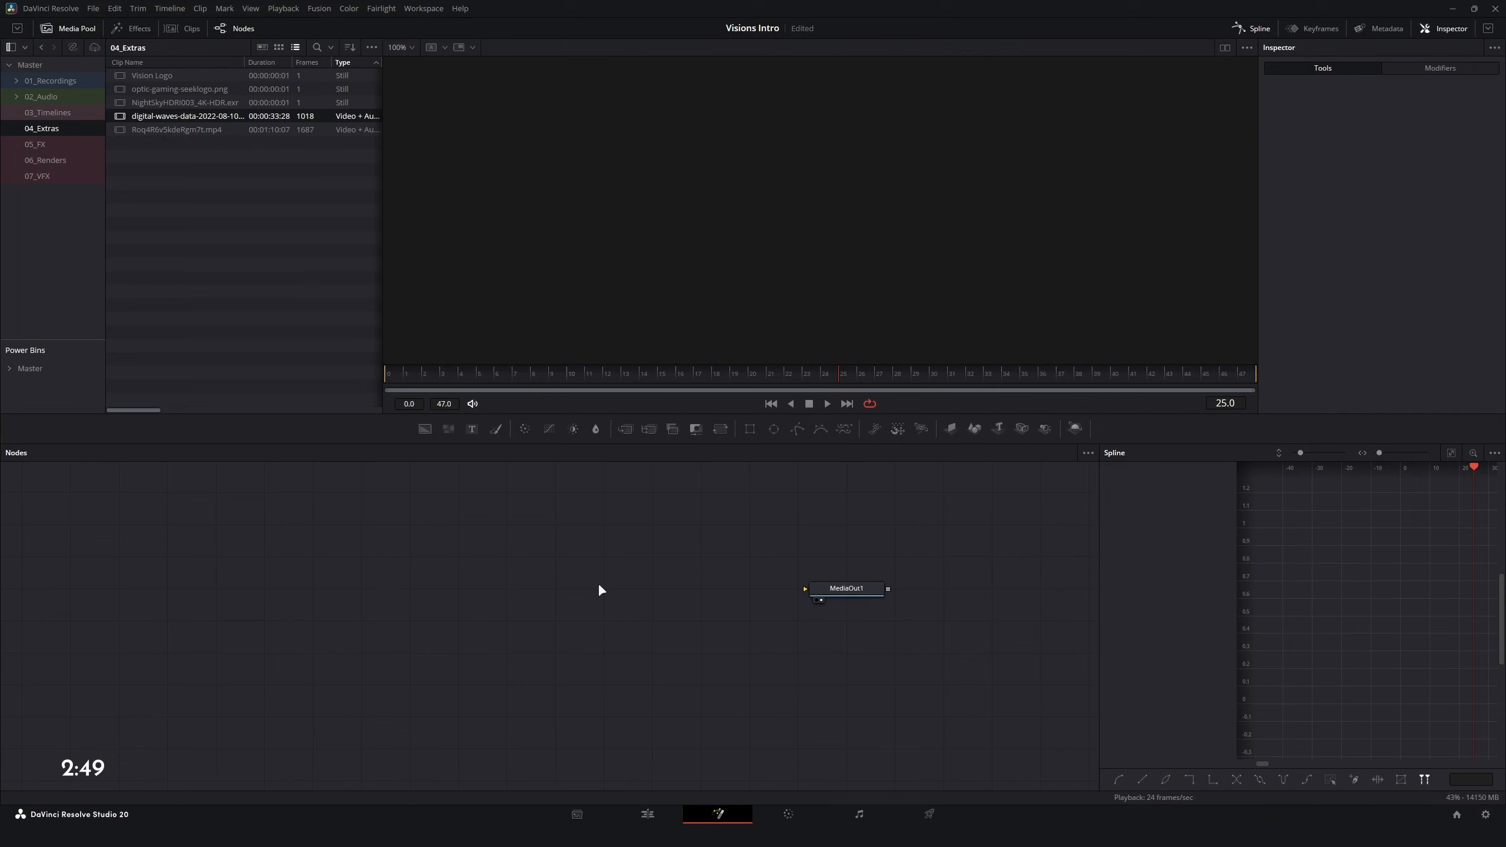
- Add a Background node to the empty composition and connect its output to MediaOut1
key("shift+space")
type("Soft Glowback")
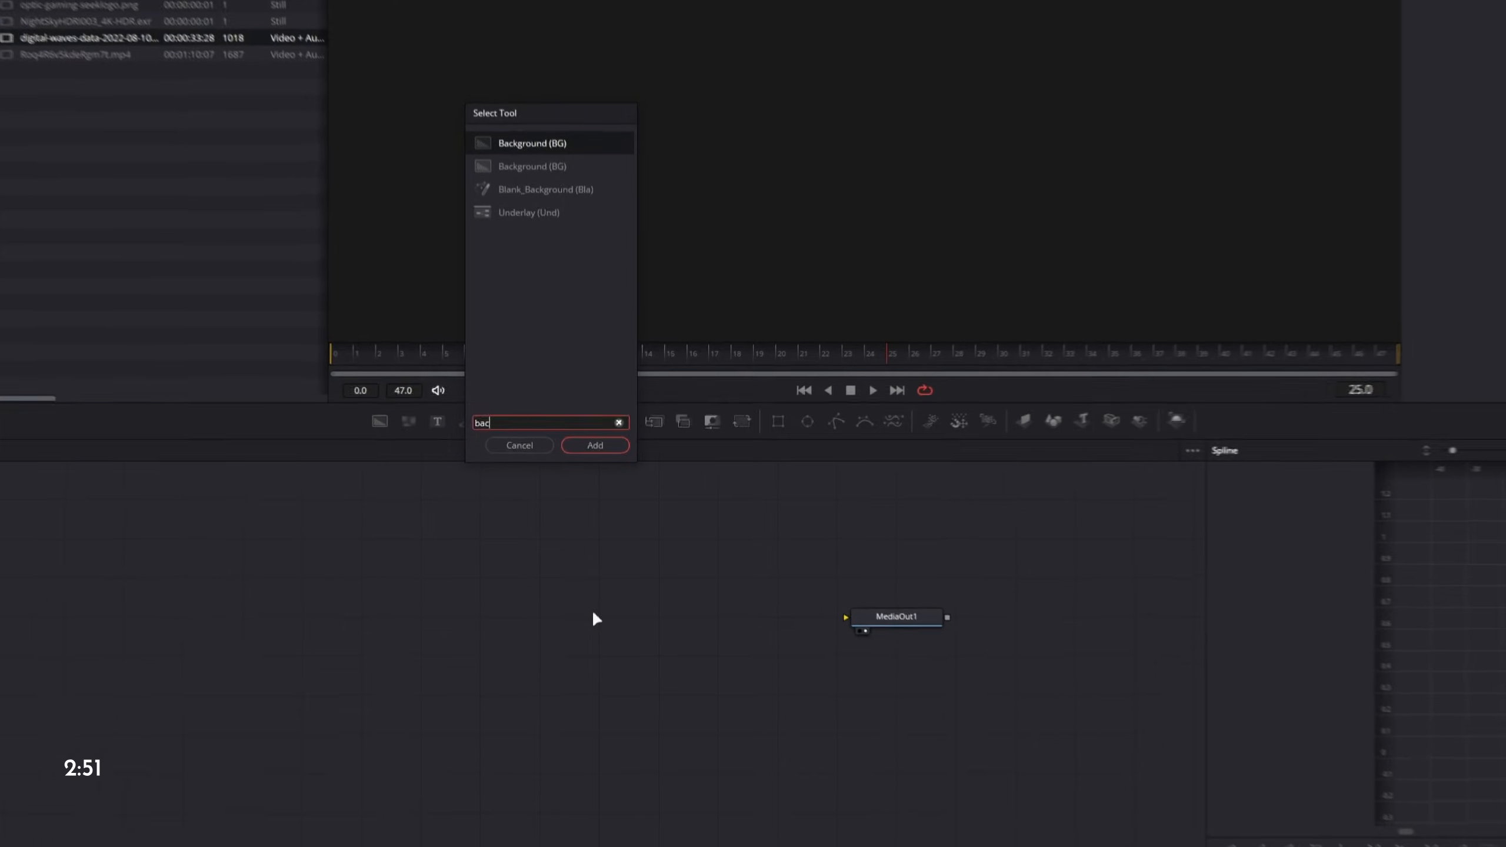
key("Return")
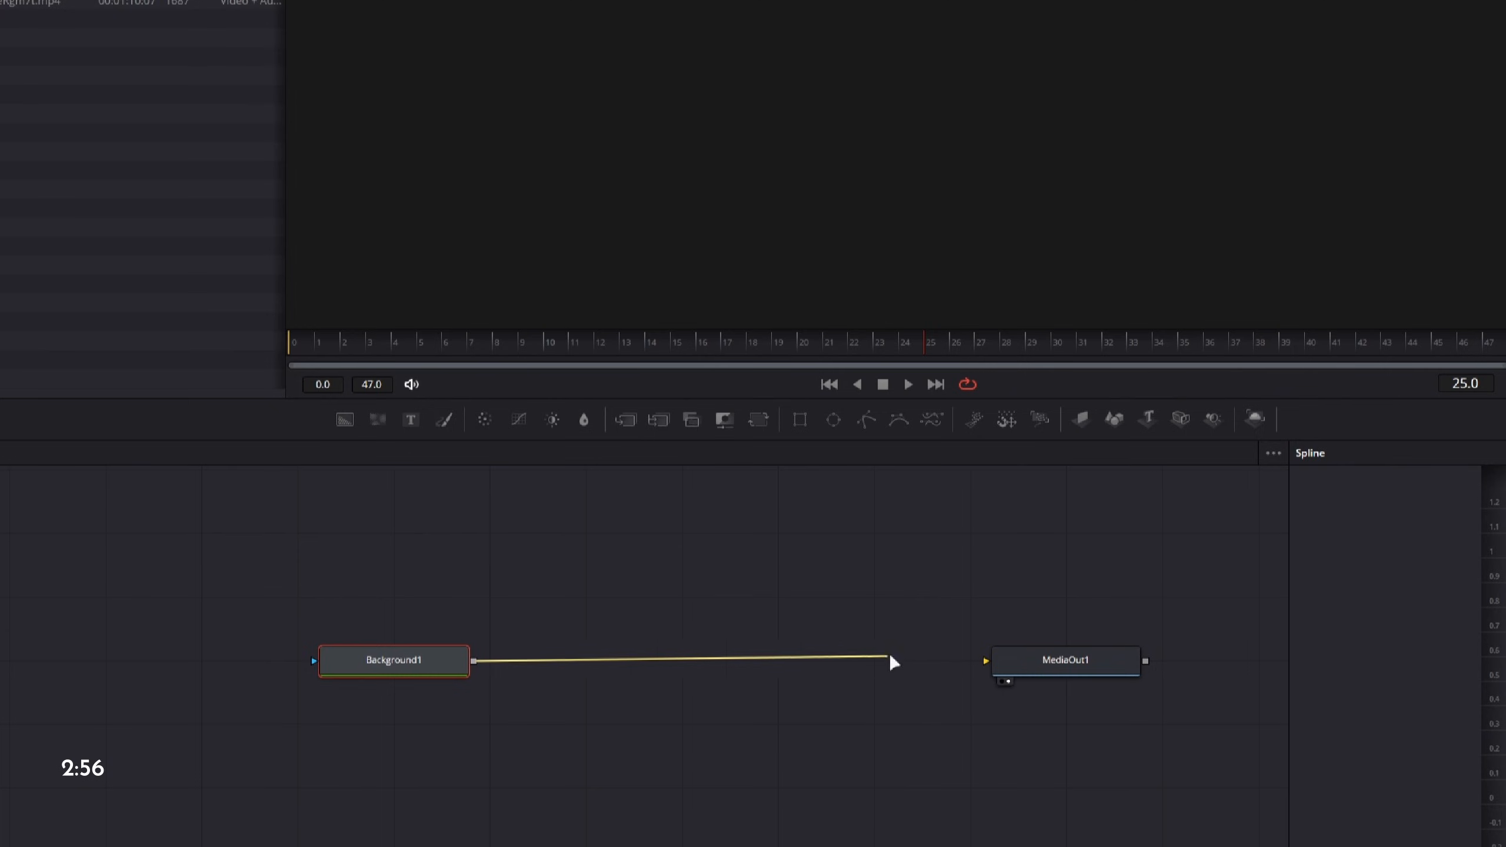
left_click_drag(894, 661, 996, 662)
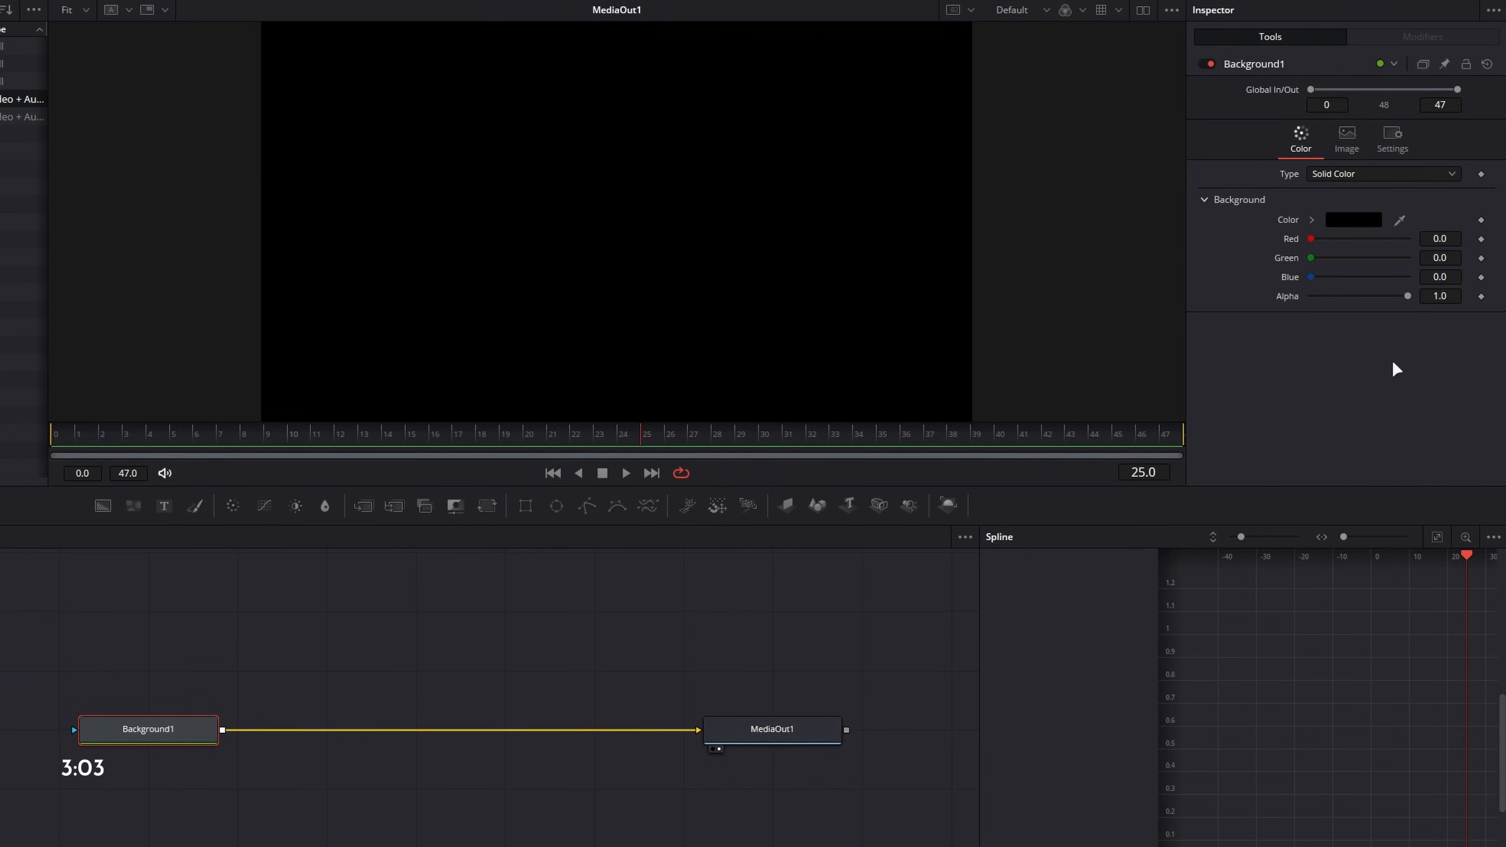
- Make the Background1 node fully transparent by setting its alpha to 0.0
left_click_drag(1411, 295, 1301, 297)
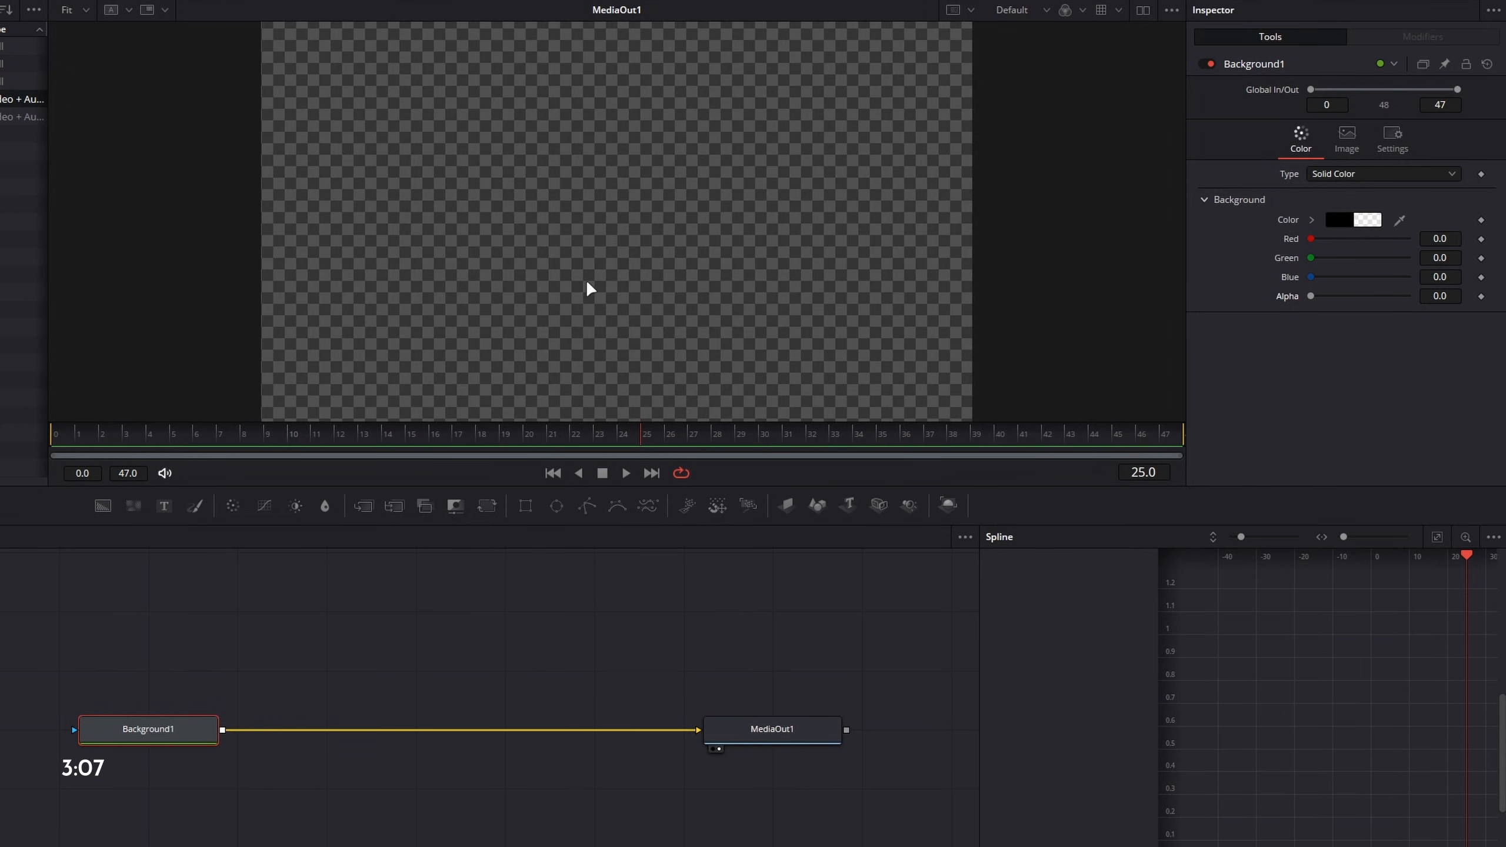
scroll(589, 287, "down", 2)
scroll(605, 283, "up", 2)
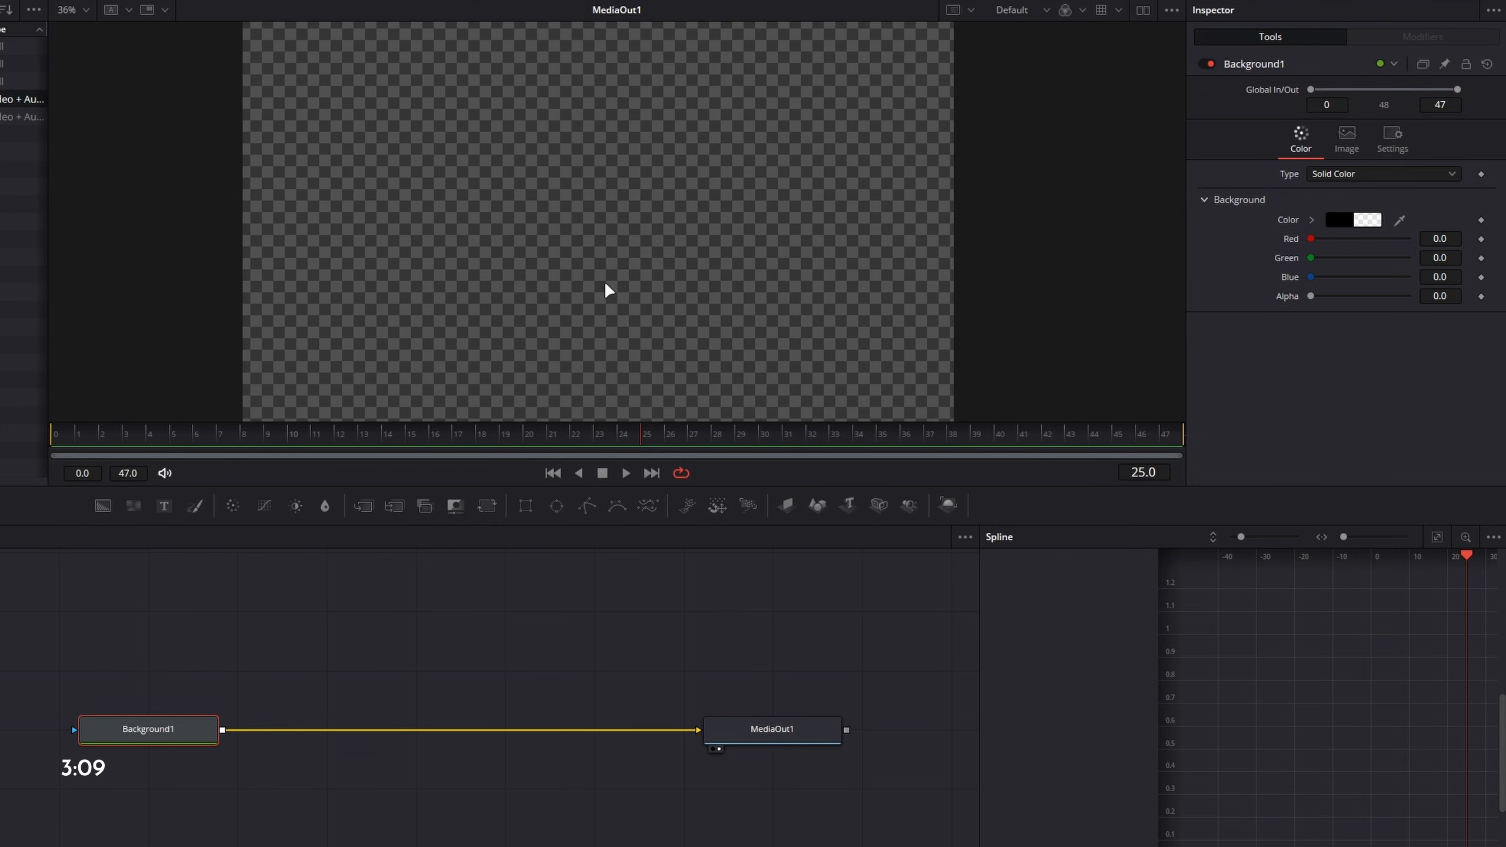
- Add Logo_NoBorder.png from the 04_Extras bin to the node graph and merge it over Background1
scroll(605, 284, "down", 1)
left_click(69, 27)
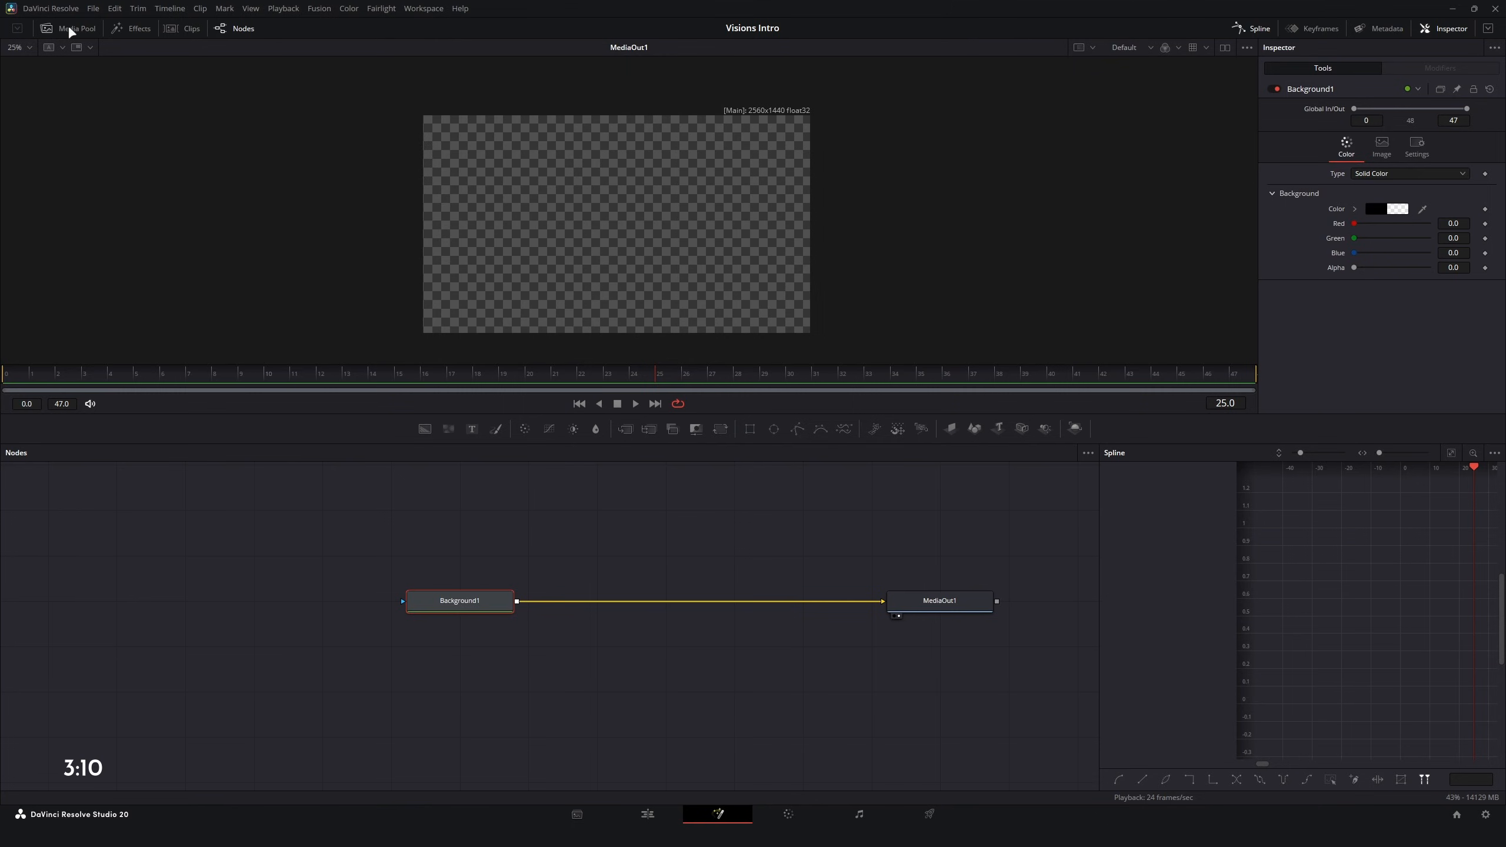
left_click(69, 28)
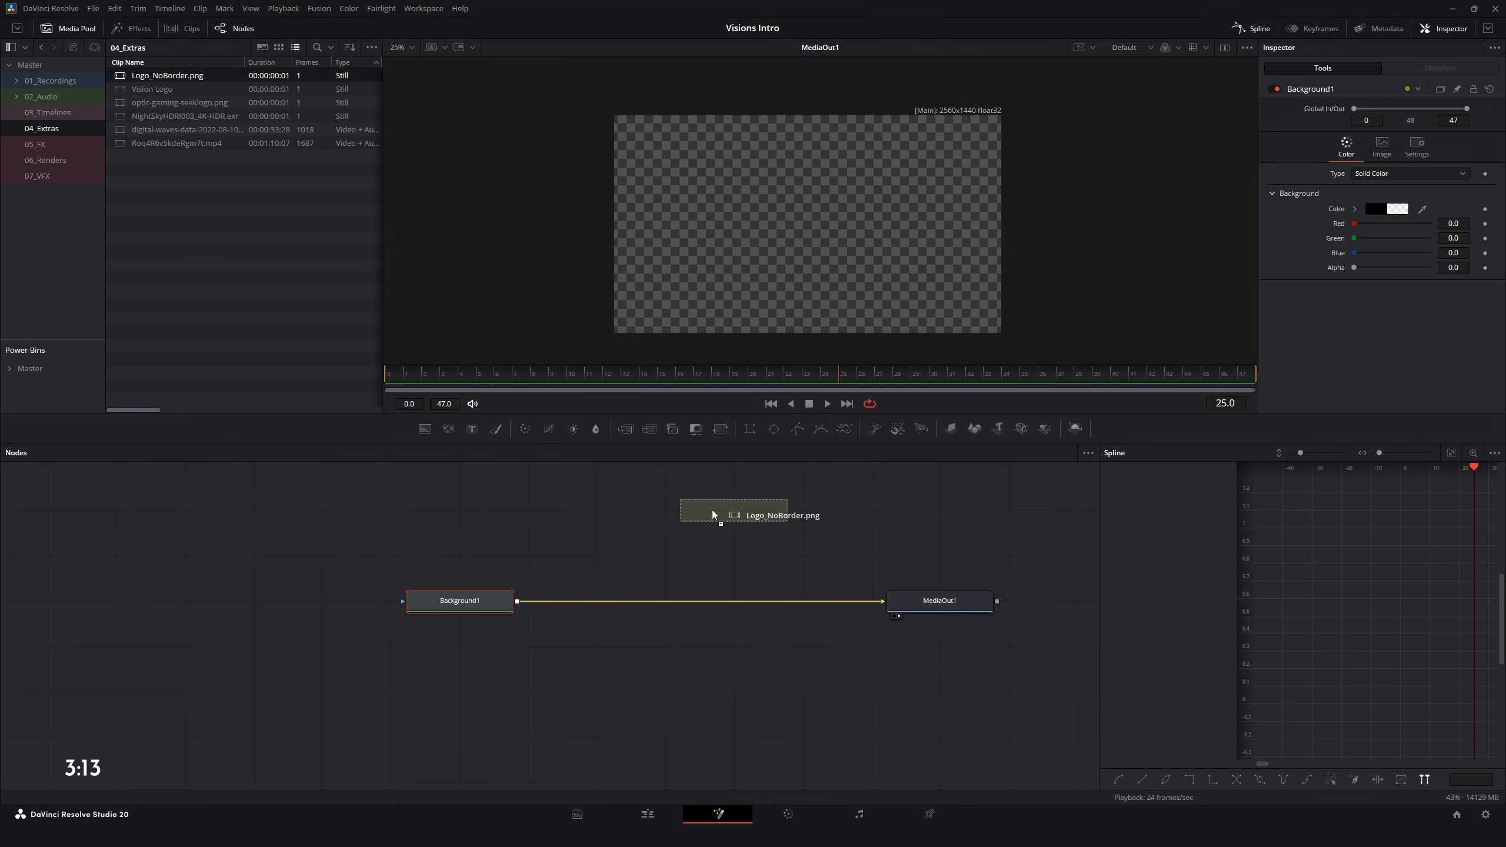
left_click_drag(670, 514, 805, 513)
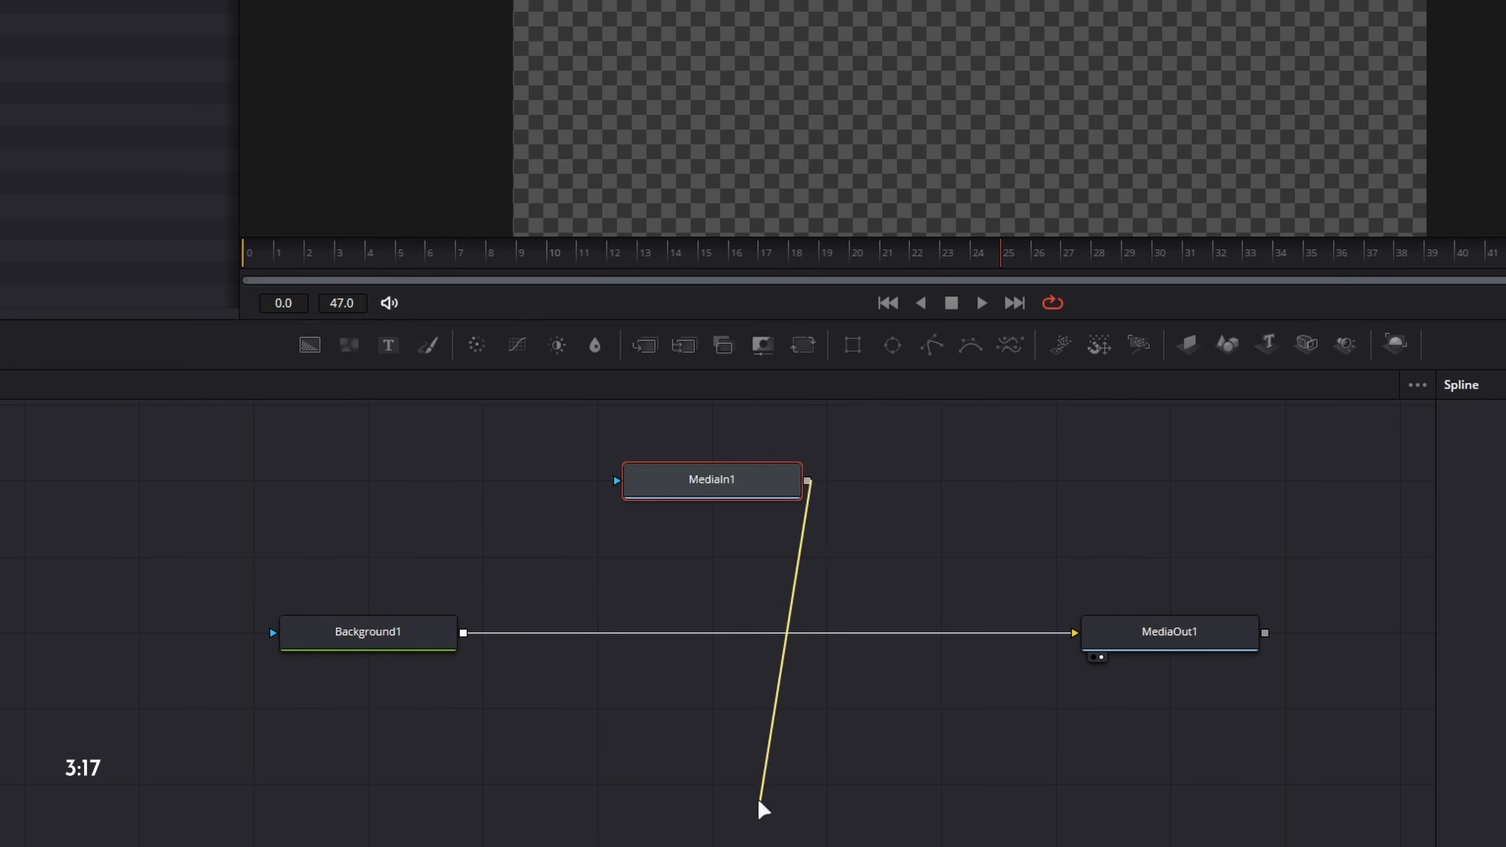
left_click_drag(760, 802, 463, 632)
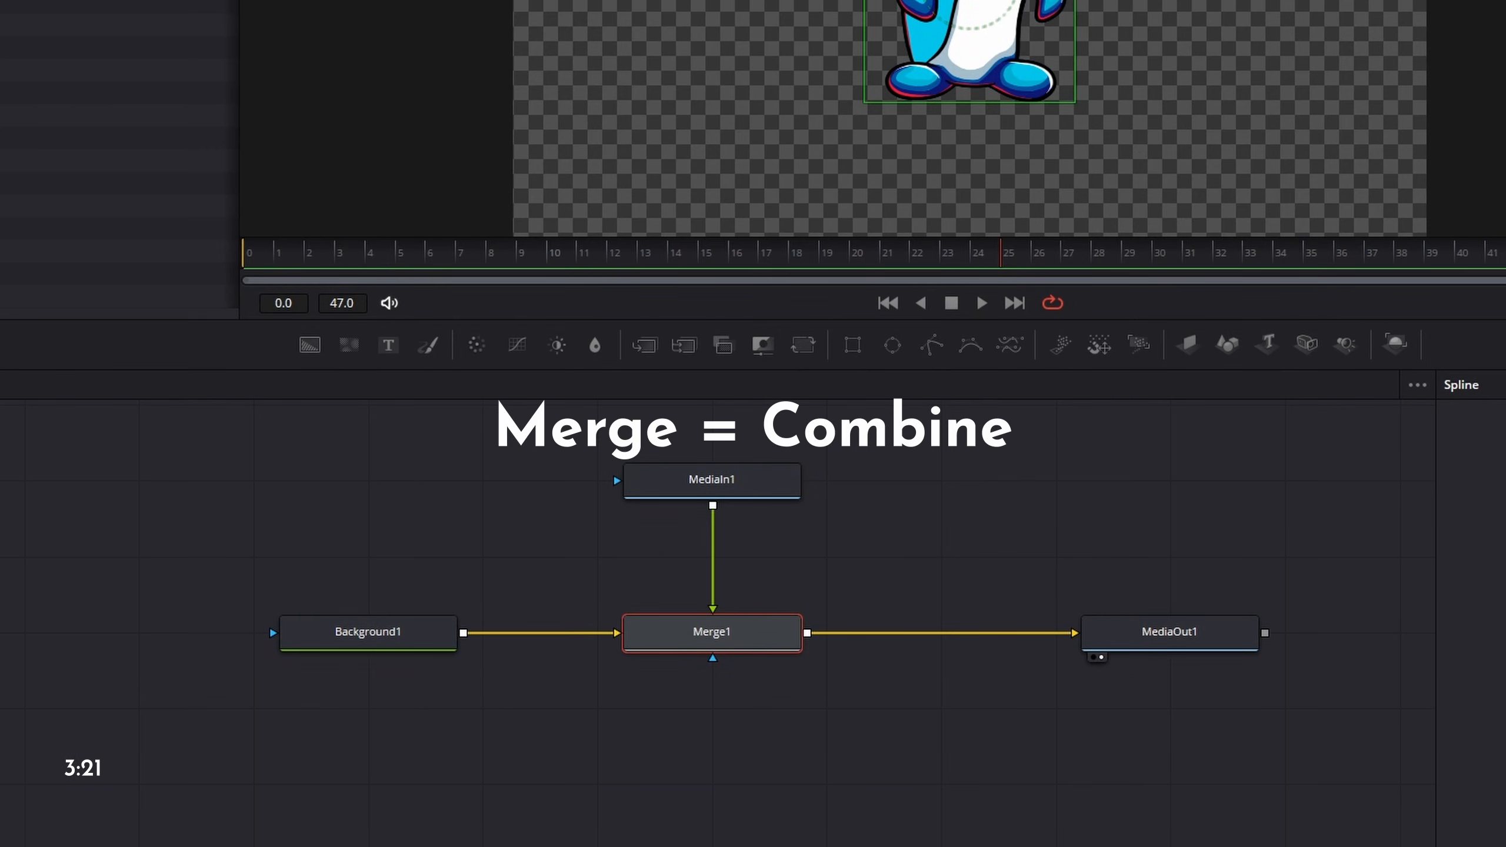
- Connect Background1 to Merge1's background input, Merge1 to MediaOut1, and MediaIn1 to Merge1's foreground input
left_click_drag(455, 663, 705, 720)
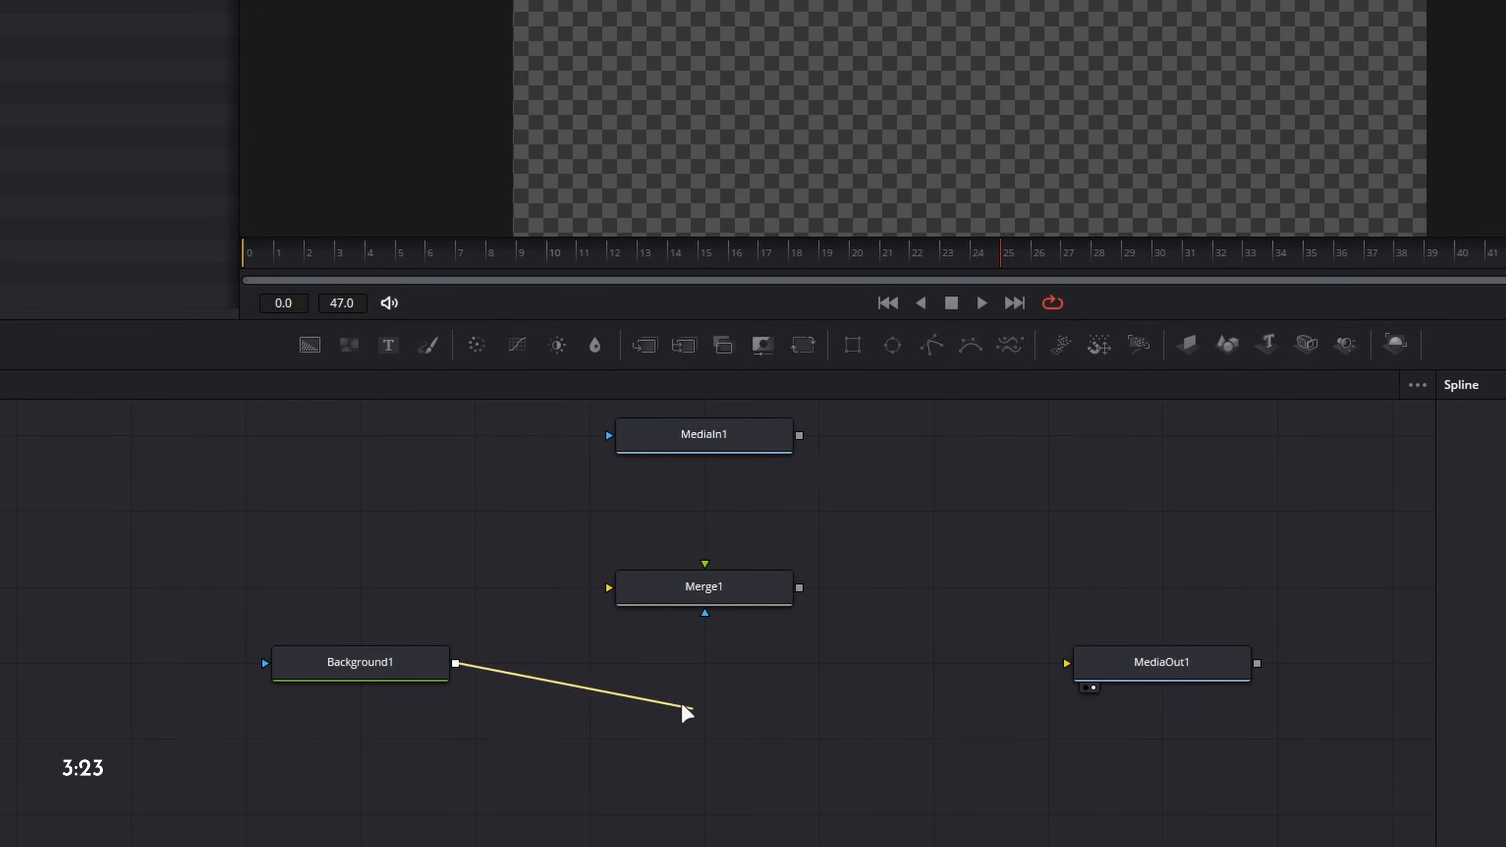
left_click_drag(628, 595, 629, 595)
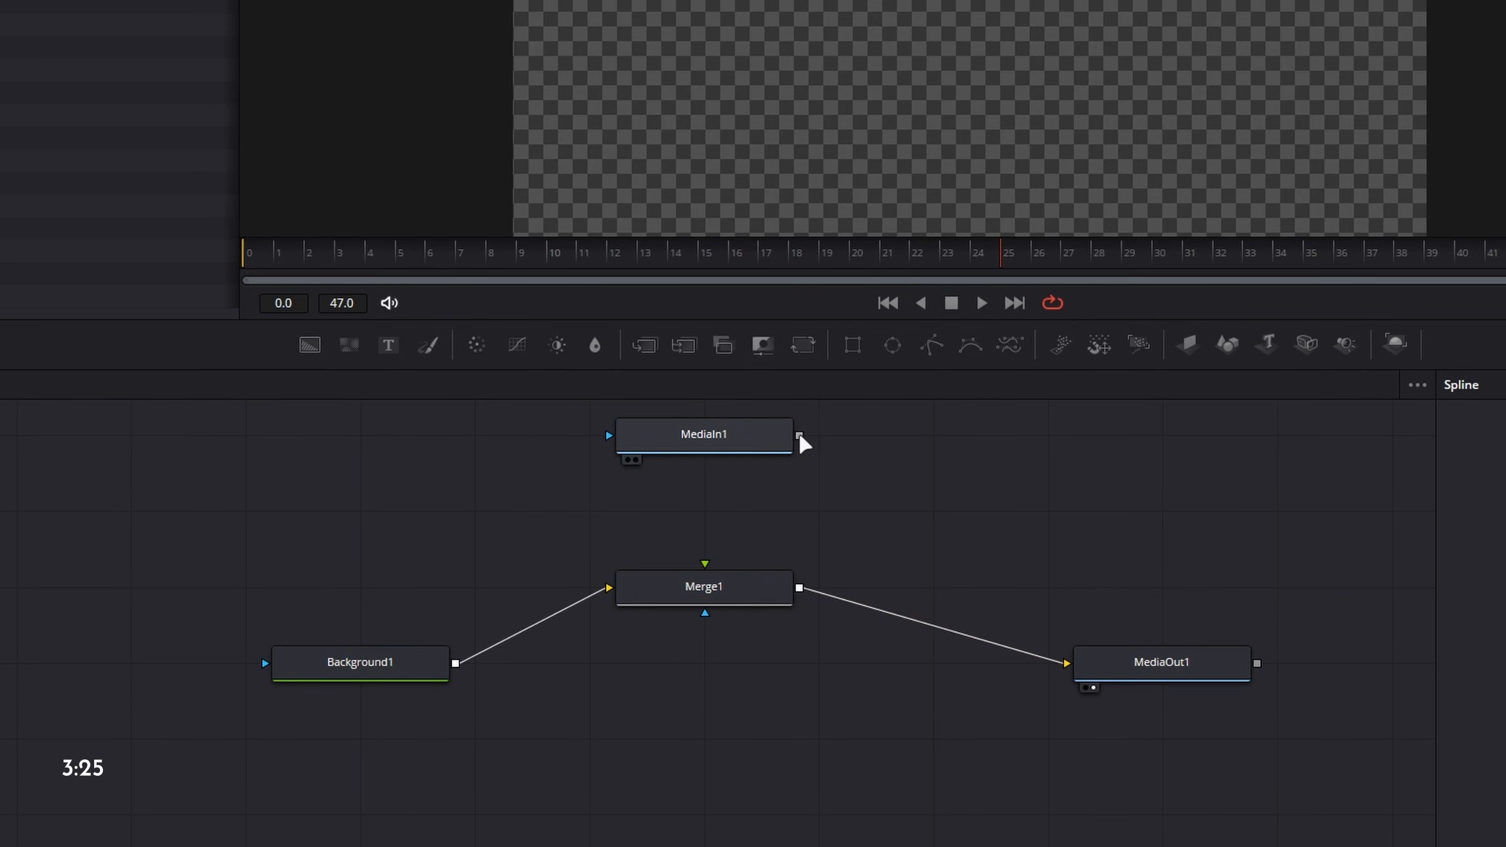
left_click_drag(691, 584, 692, 584)
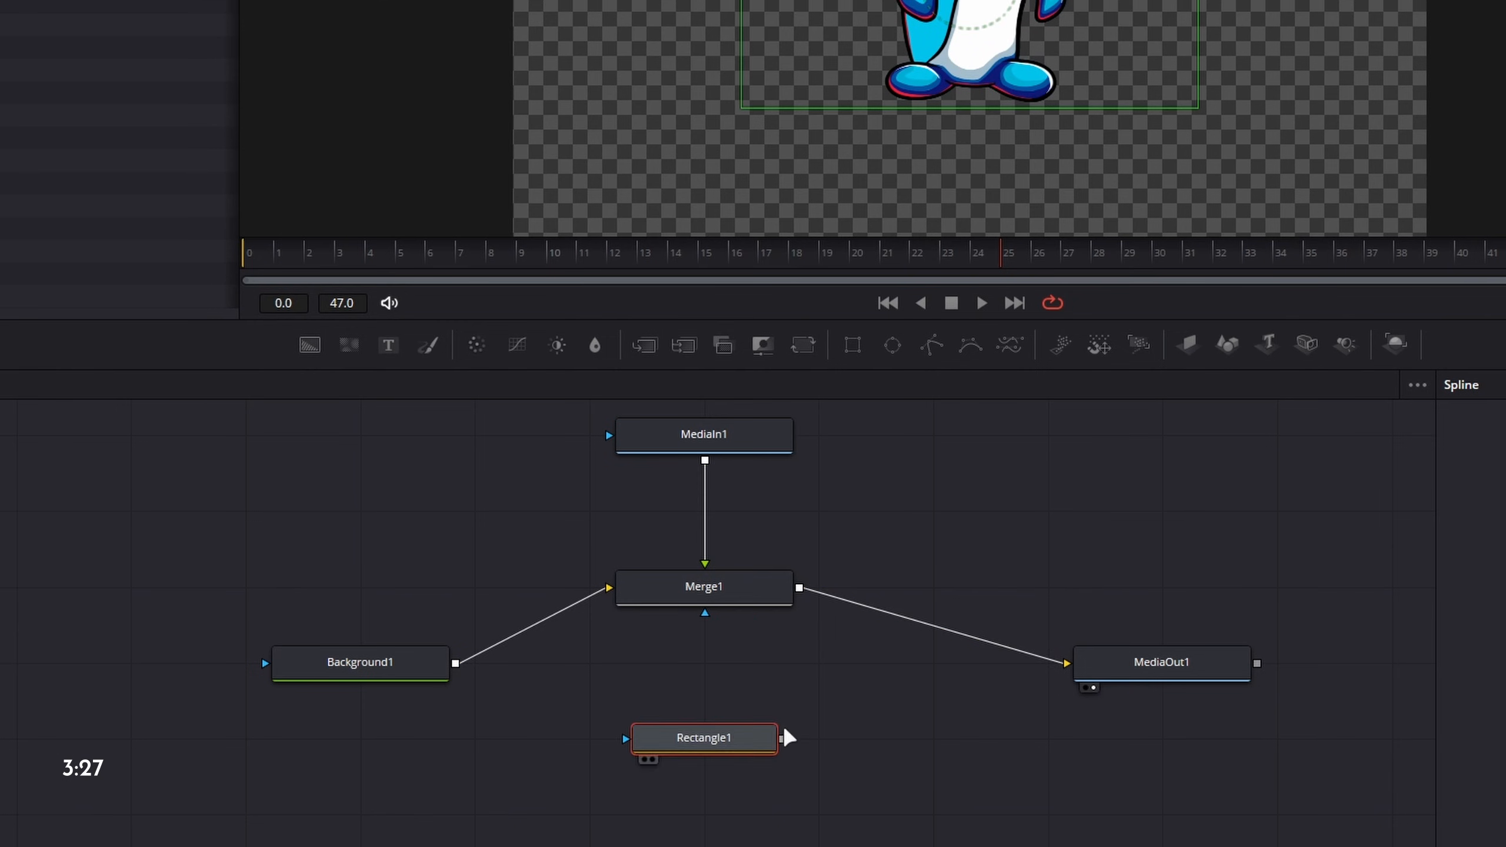
- Connect the Rectangle1 mask to Merge1's effect mask input and move the mask vertically over the shark
left_click_drag(722, 601, 733, 586)
left_click_drag(991, 6, 977, 129)
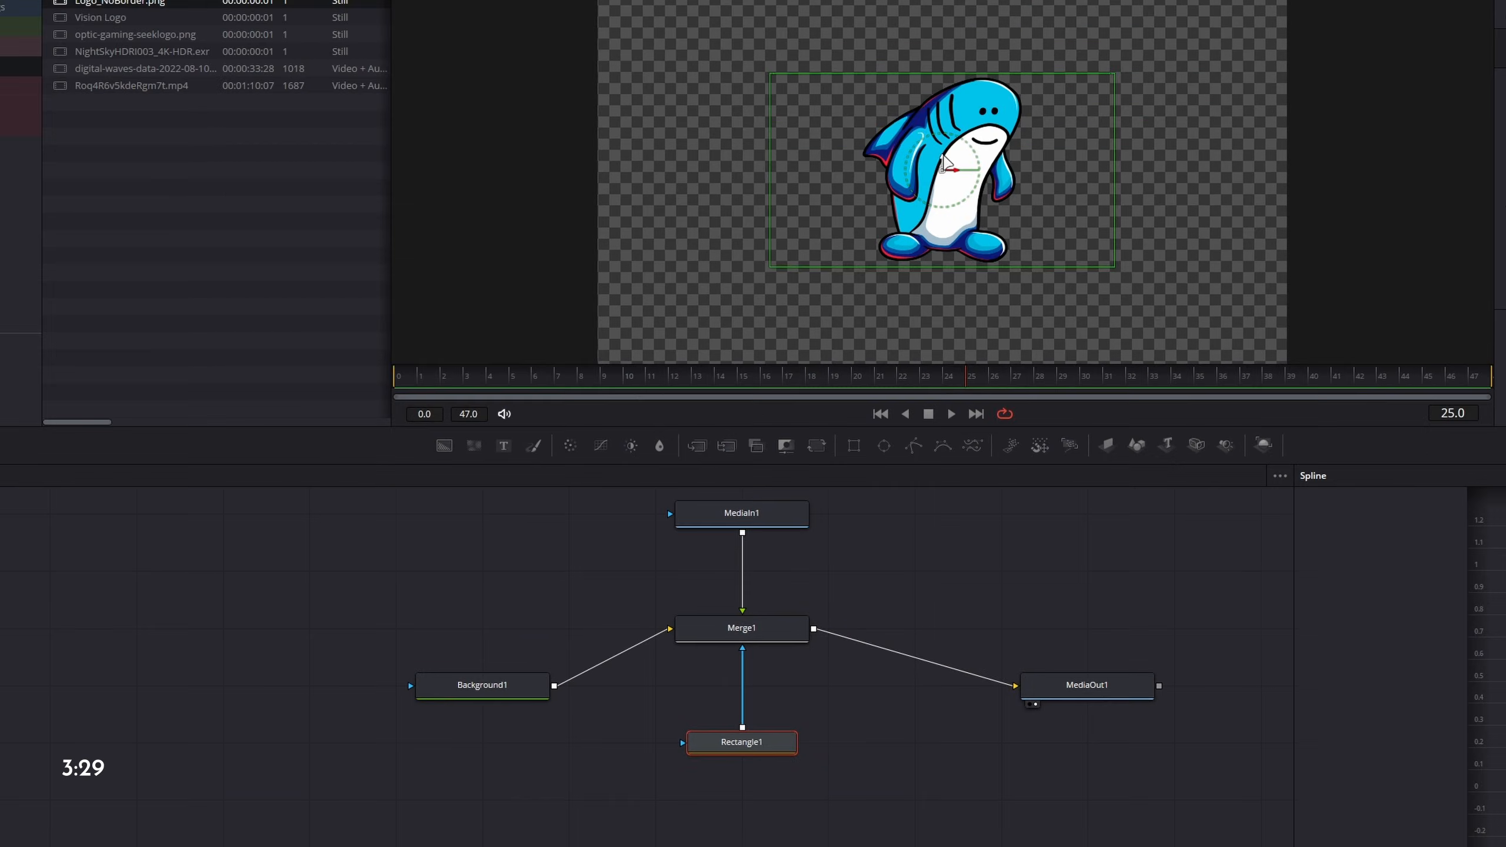
left_click_drag(947, 283, 918, 54)
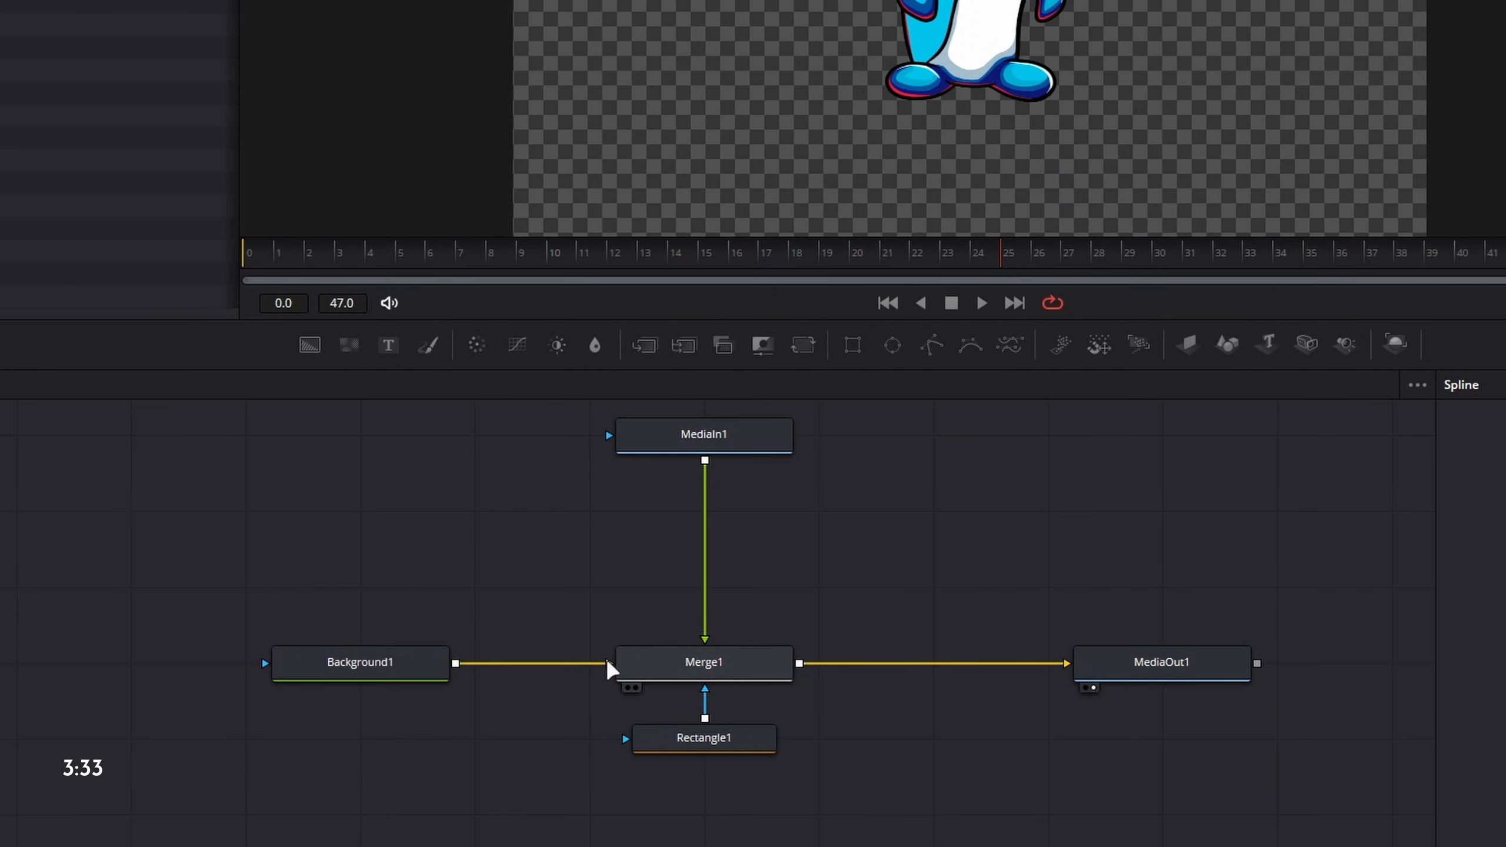
- Merge the ColorCorrector1 output over Merge1's output and shift the green shark horizontally with Merge2's Center X
left_click_drag(634, 631, 723, 727)
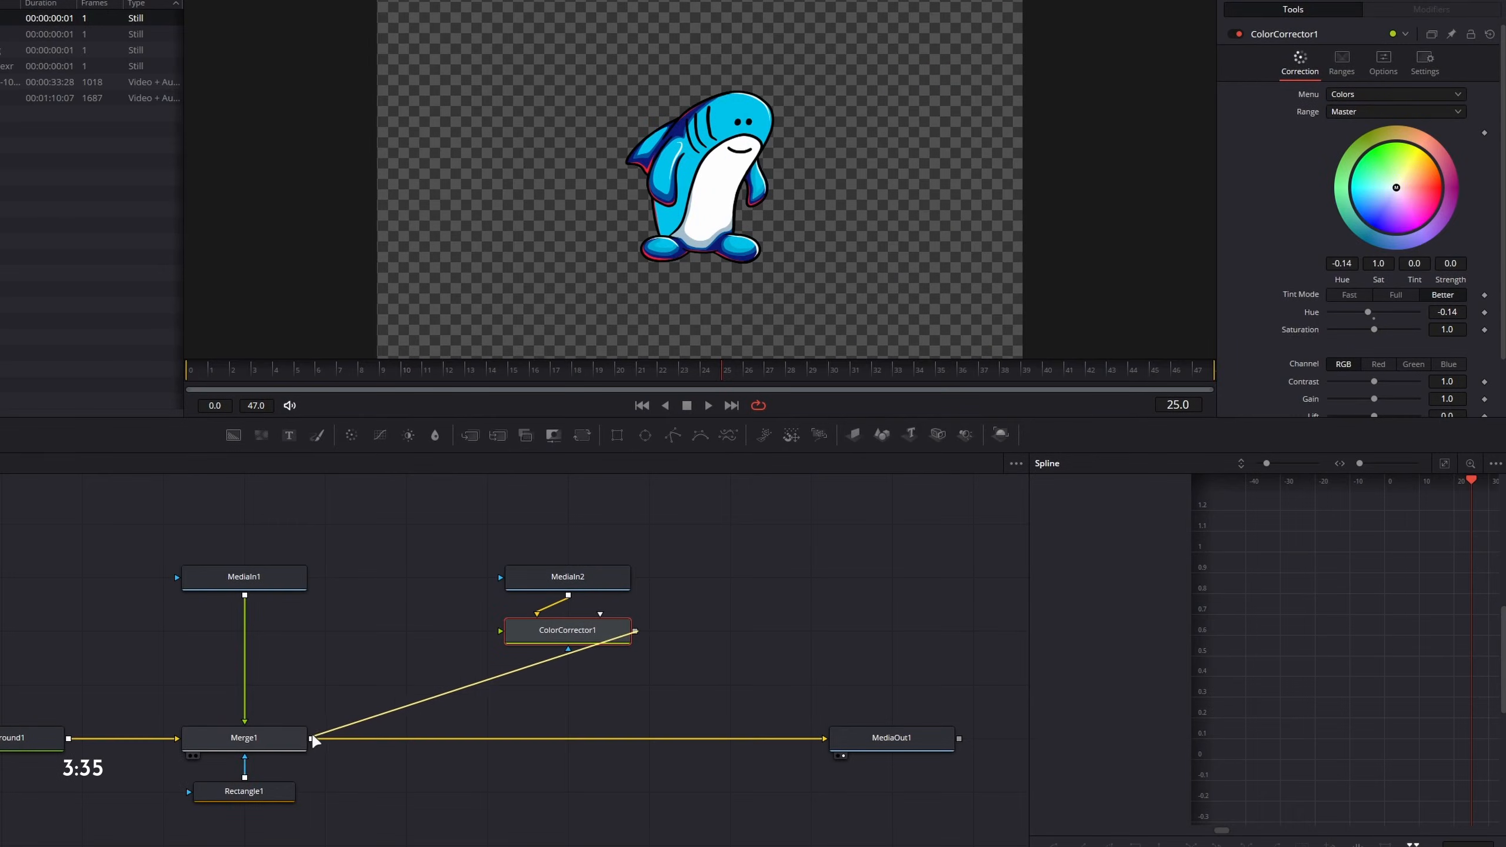
left_click_drag(310, 732, 308, 733)
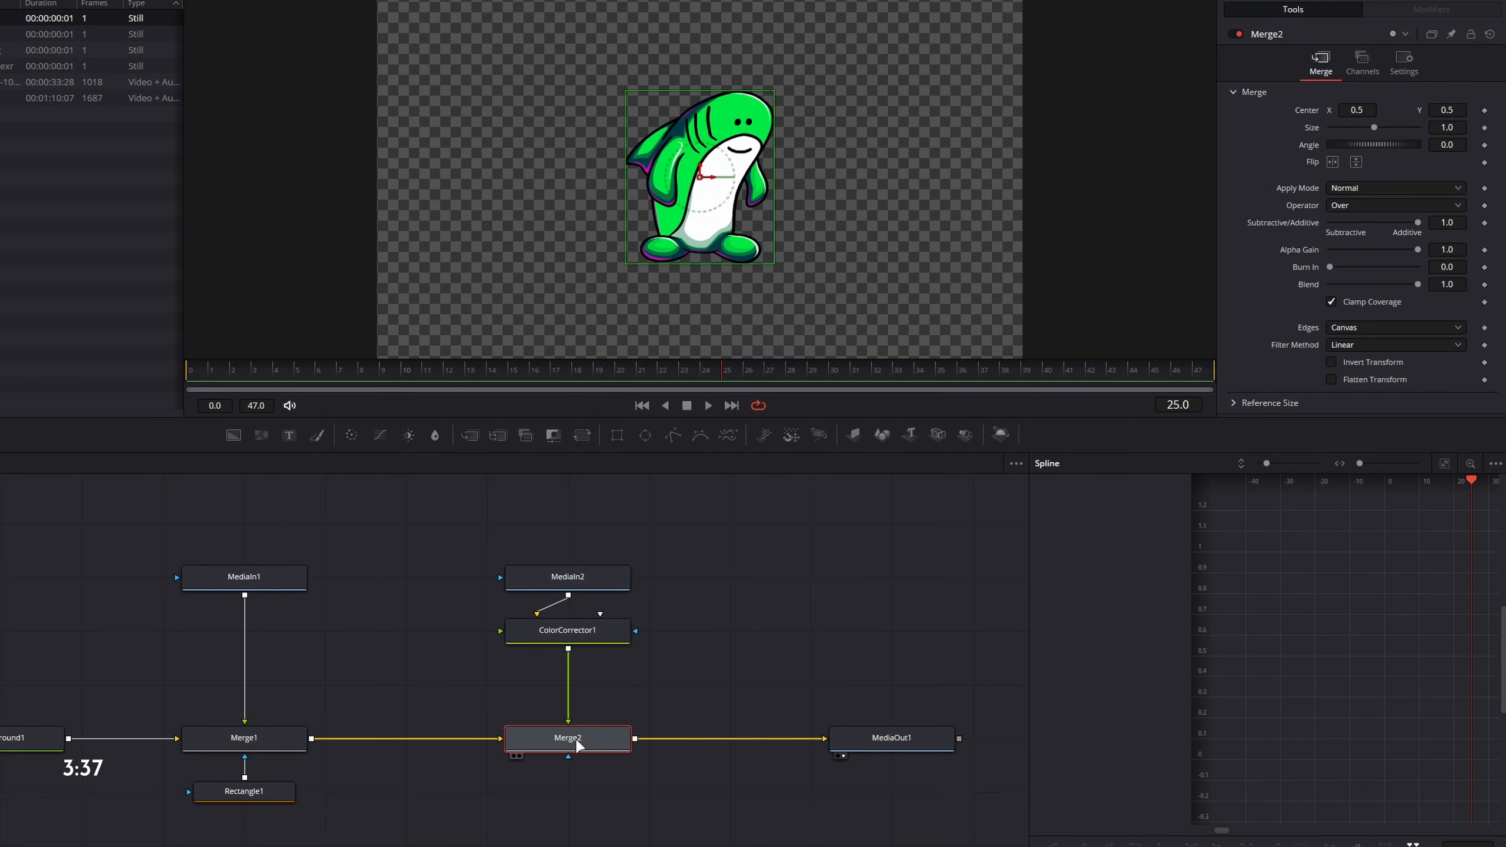
left_click_drag(1347, 110, 1311, 114)
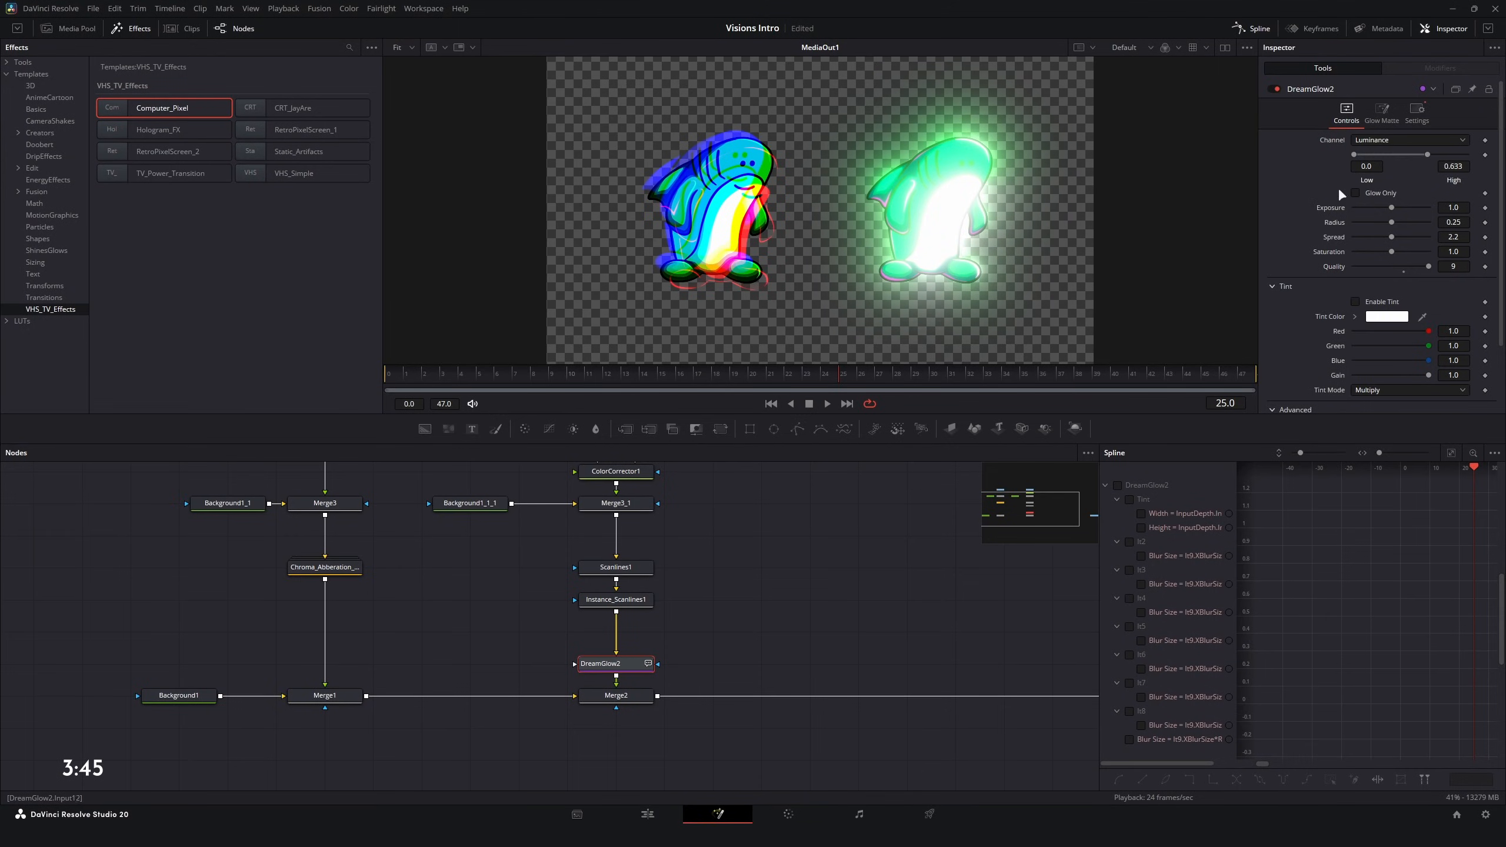
- Set DreamGlow2's Exposure to 0.45 and its Radius to 0.242
left_click_drag(1391, 223, 1382, 223)
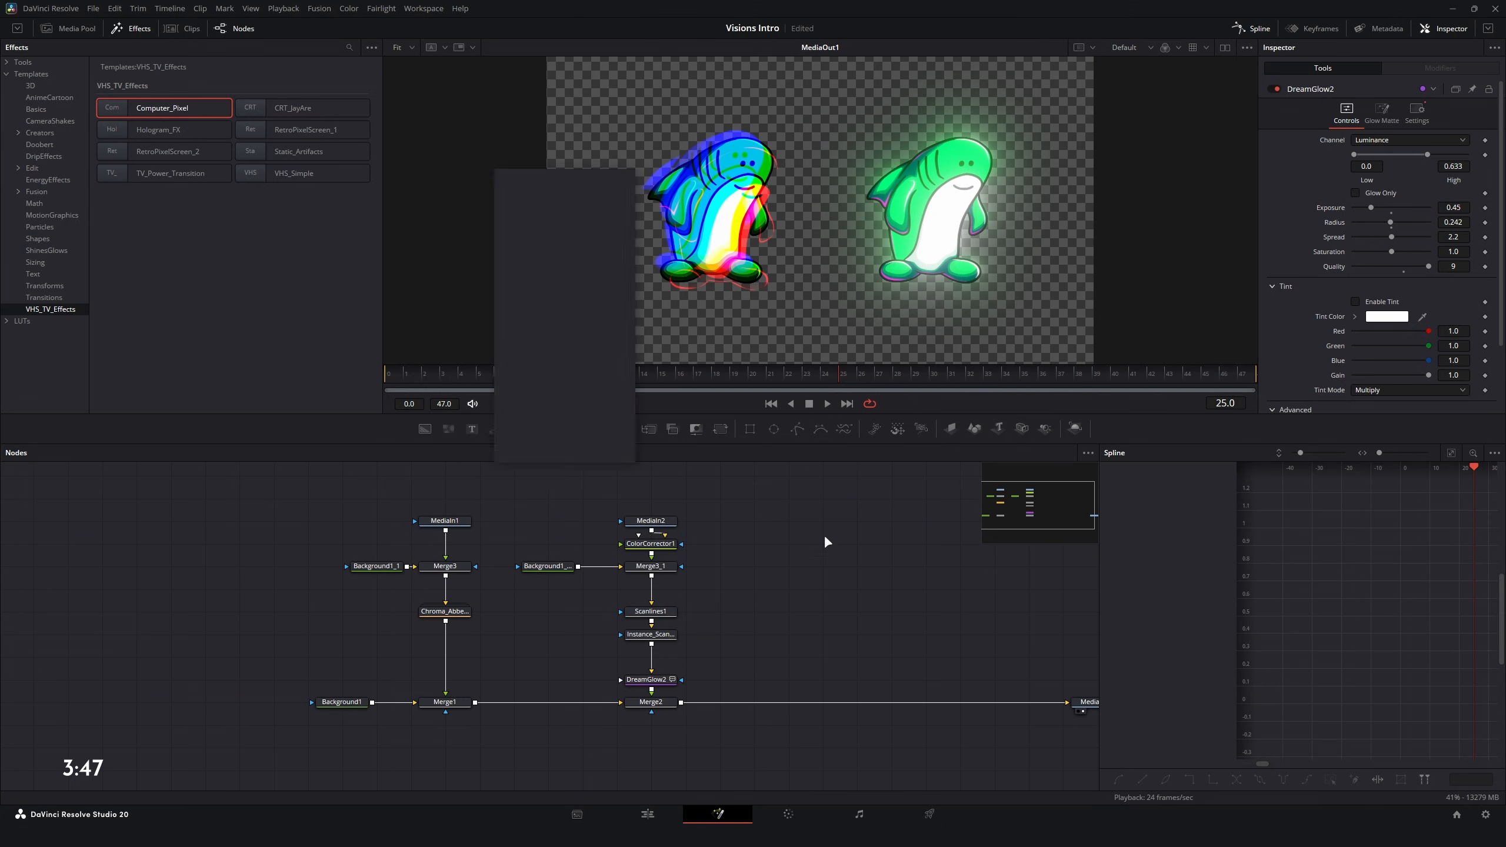
- Animate Transform2's Size with a keyframe of 1.0 at frame 24 and a smaller size at the start
left_click(220, 601)
left_click(30, 86)
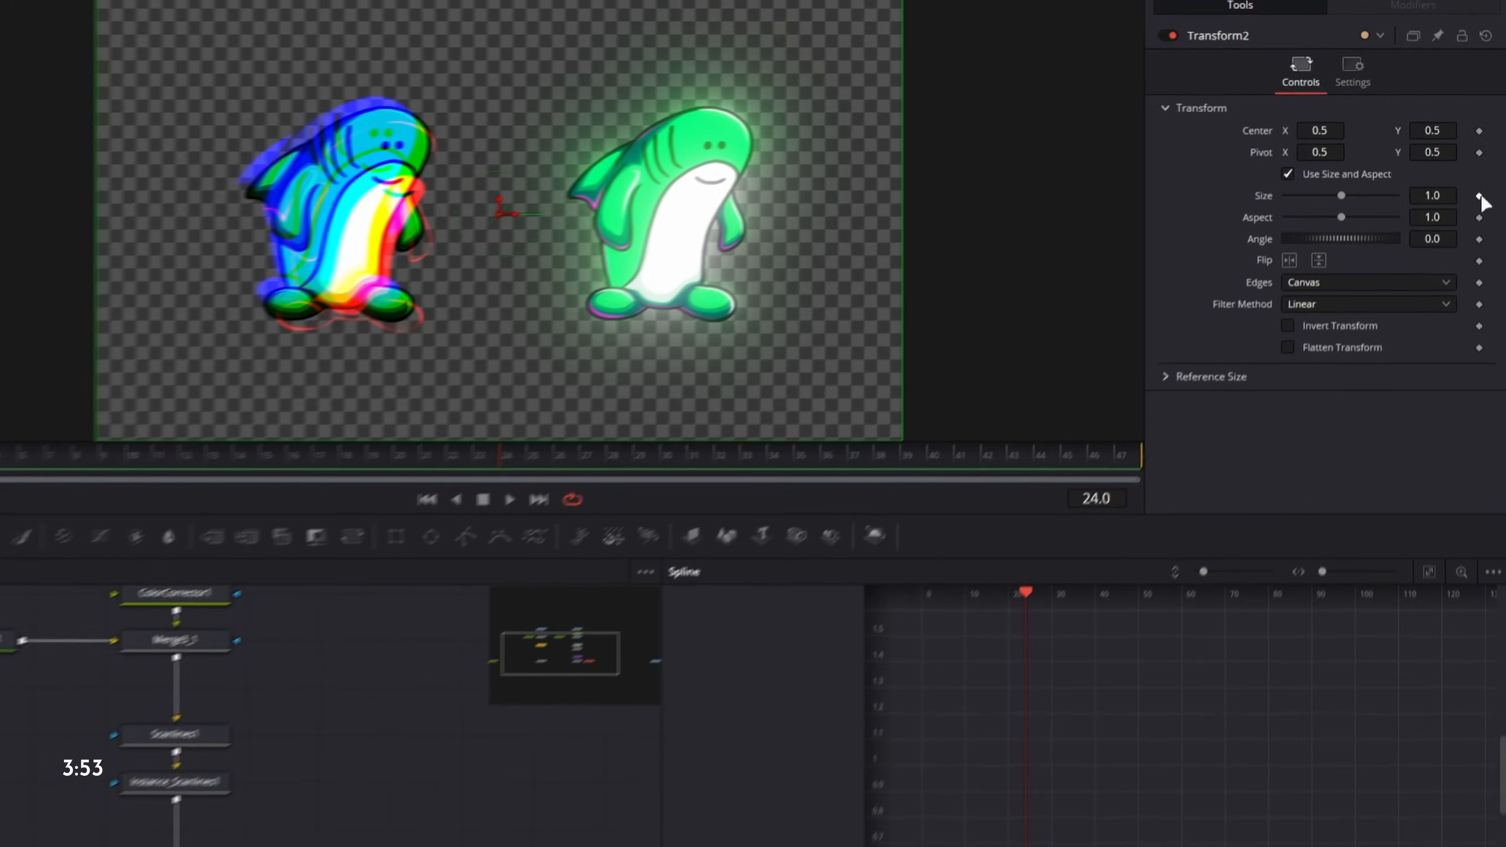
left_click(1484, 159)
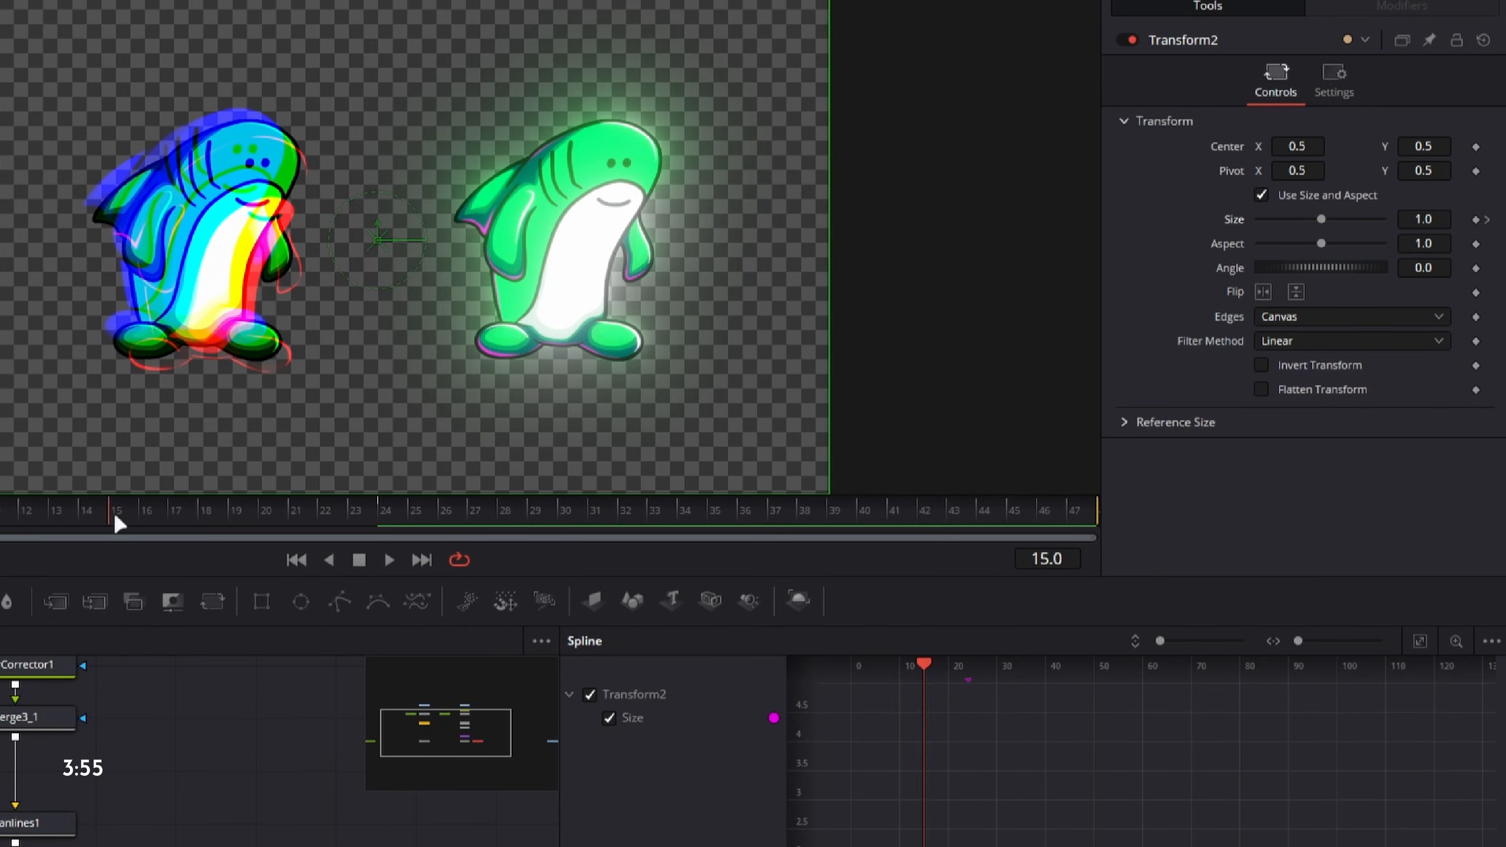
left_click_drag(1328, 217, 1047, 238)
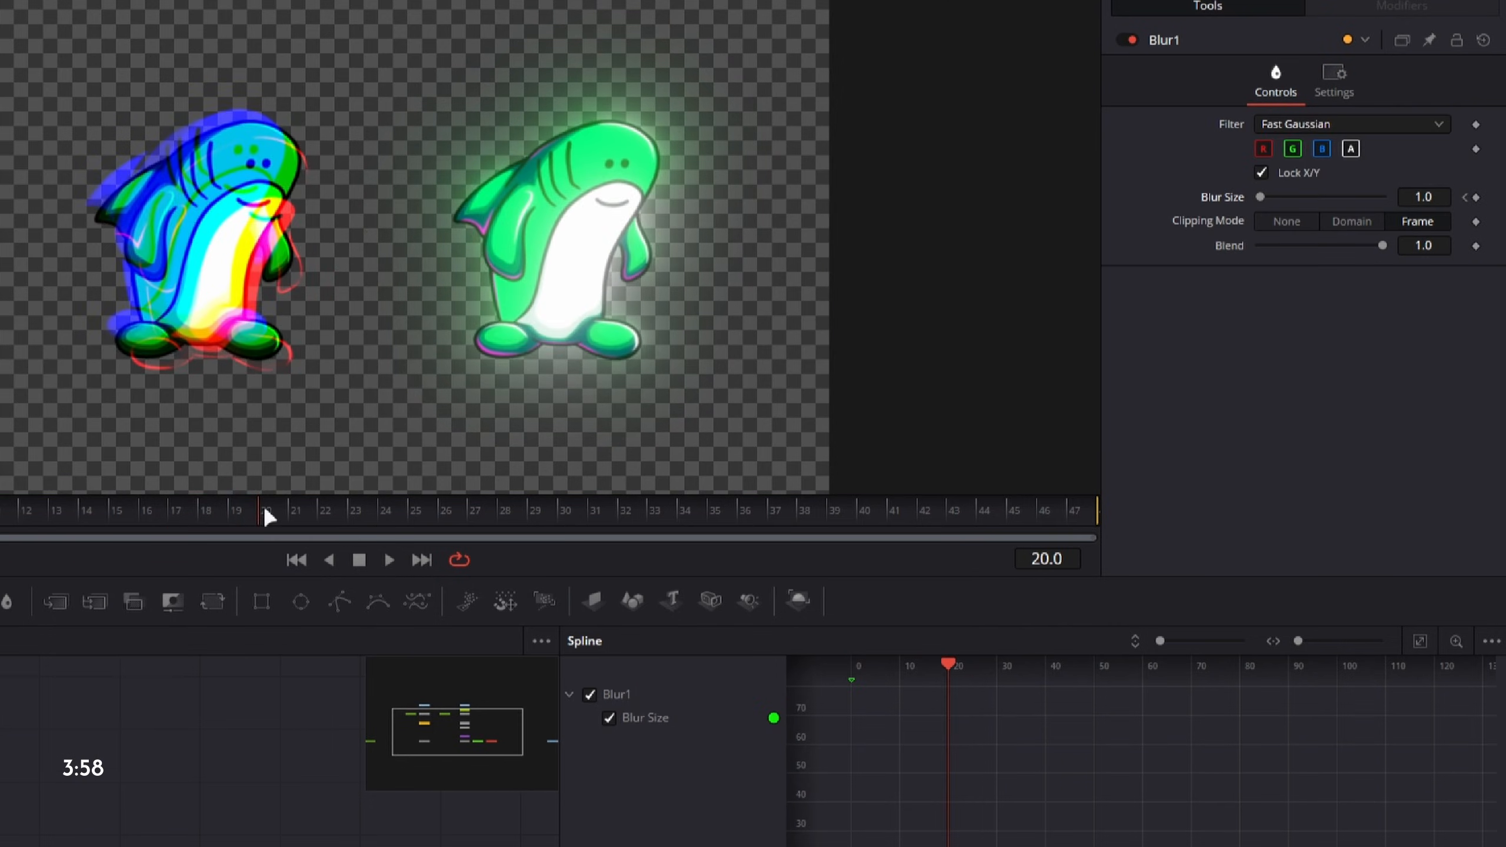
- Keyframe Blur1's Blur Size from 100 at frame 0 down to 0 at frame 24 and scrub through it
left_click_drag(268, 512, 376, 520)
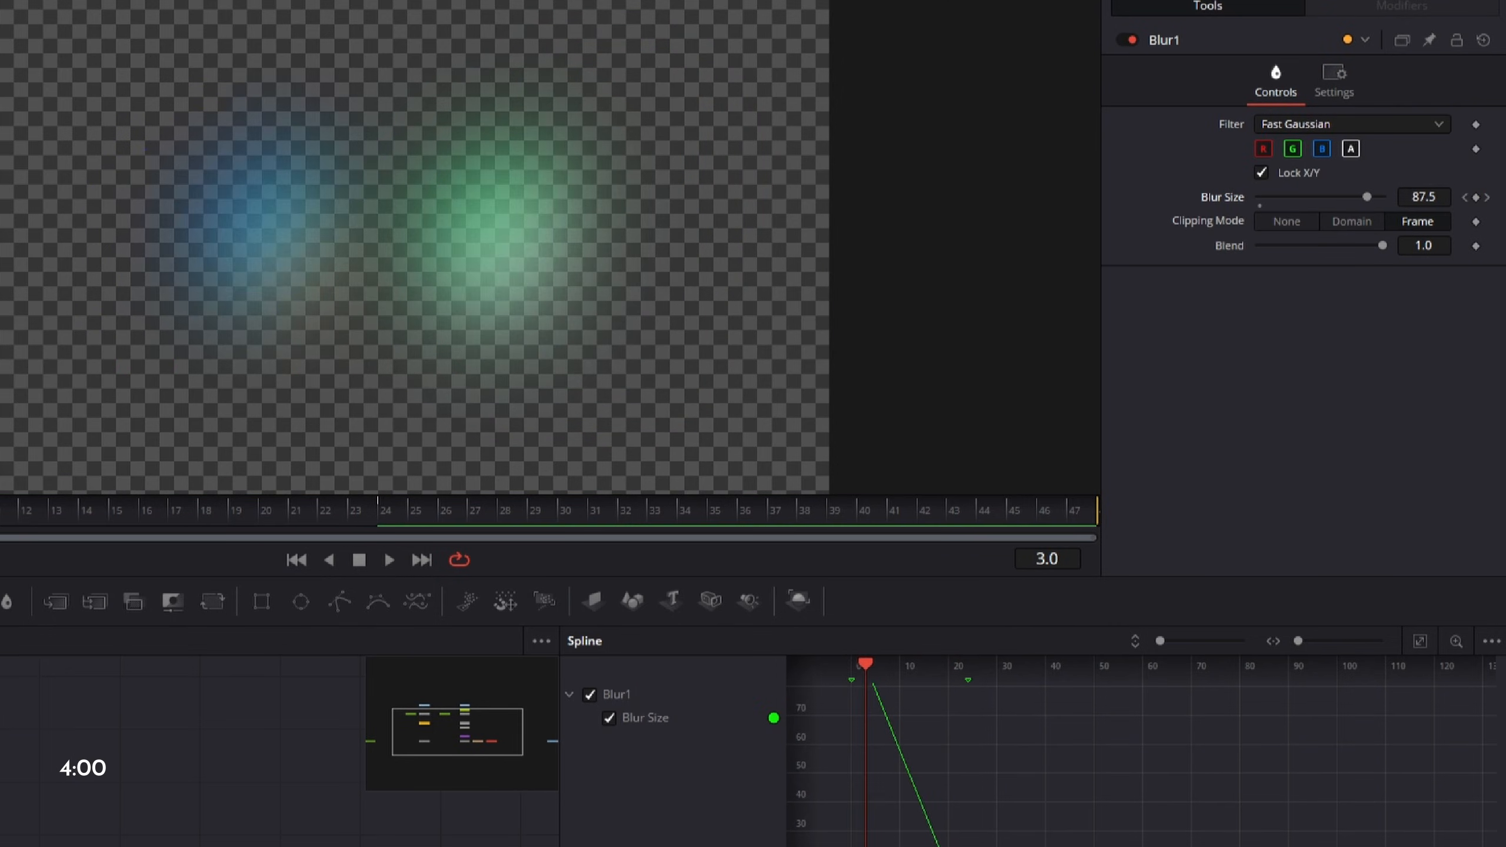
left_click_drag(6, 511, 391, 495)
- Fit the Blur Size curve in the Spline editor, smooth its keyframes and preview the combined Transform2 and Blur1 animation
left_click(1441, 442)
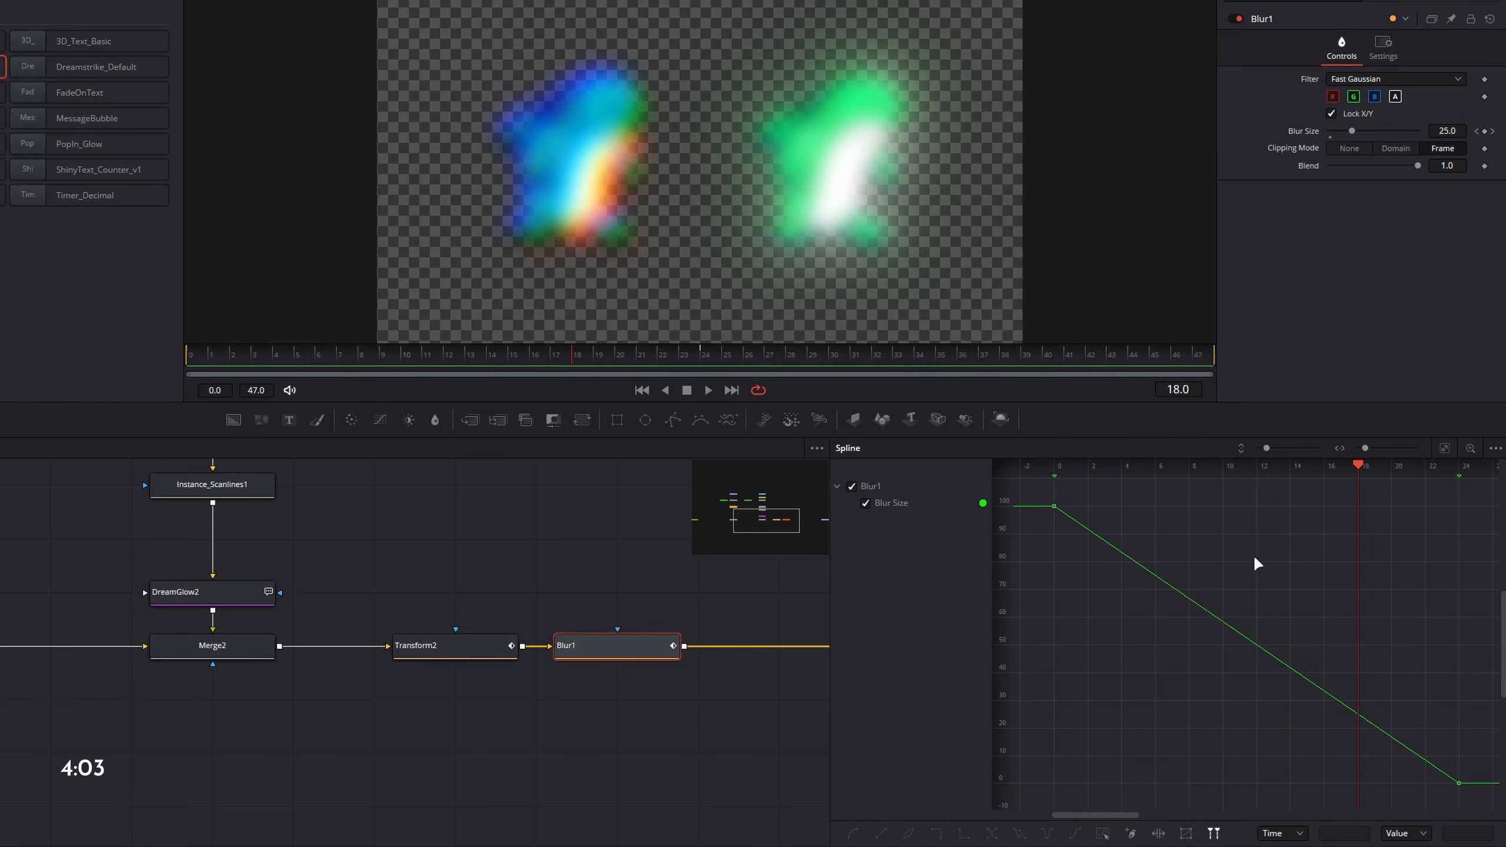
key("shift+s")
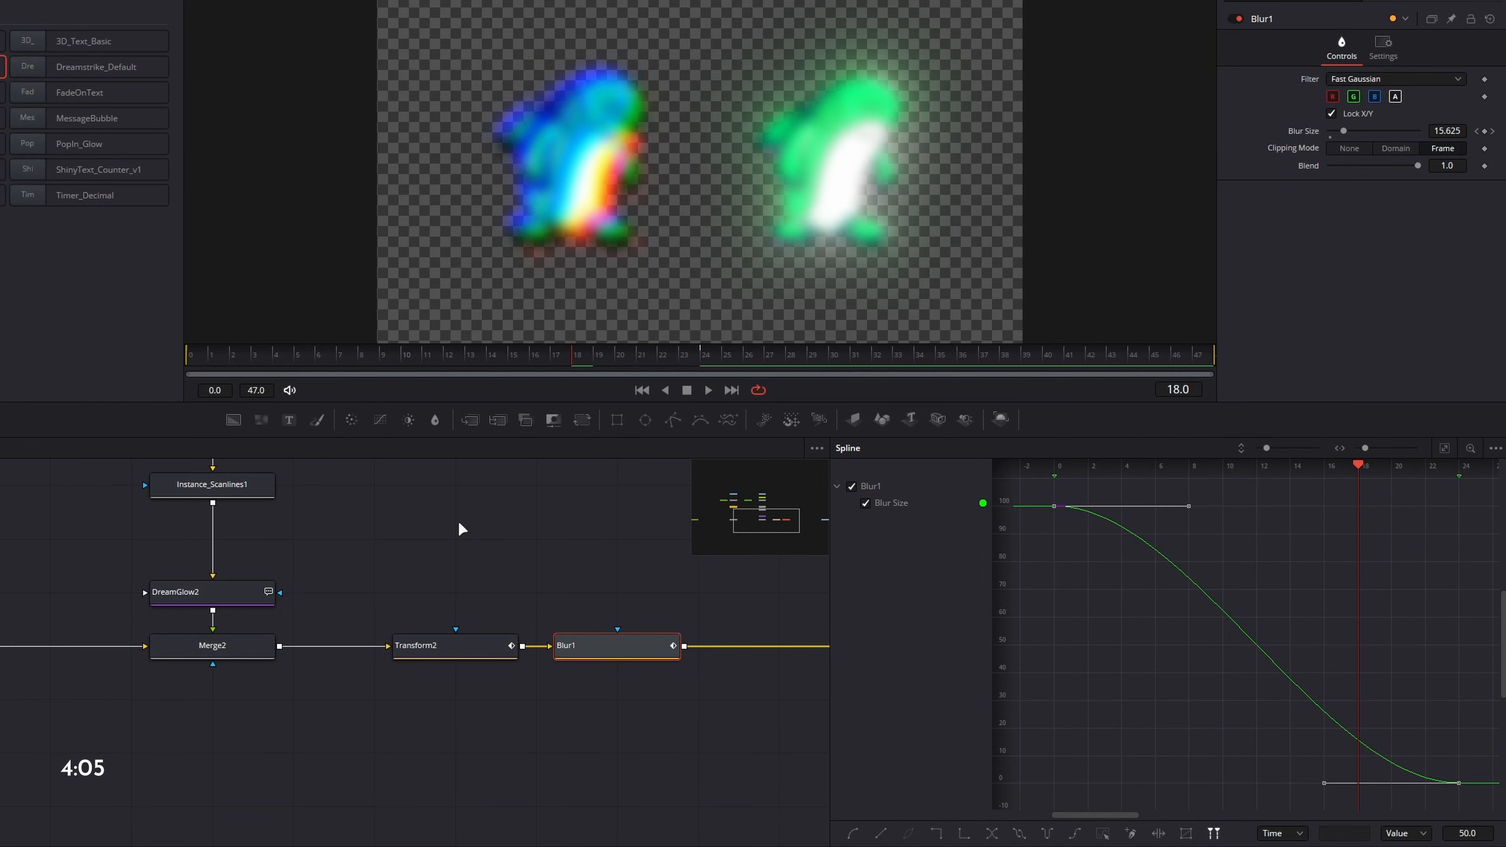
scroll(468, 534, "down", 2)
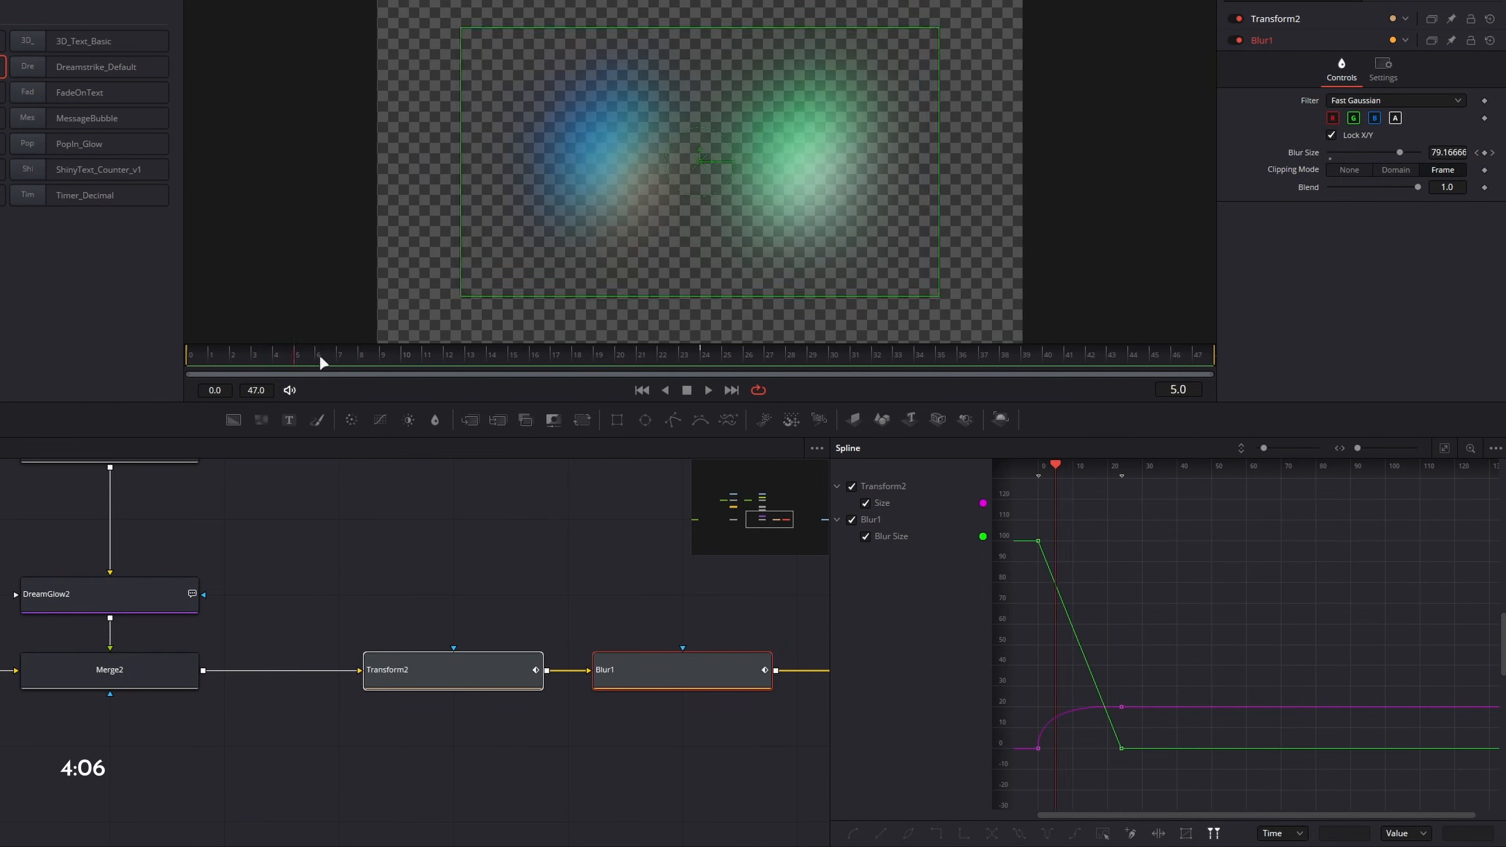
left_click_drag(318, 353, 575, 363)
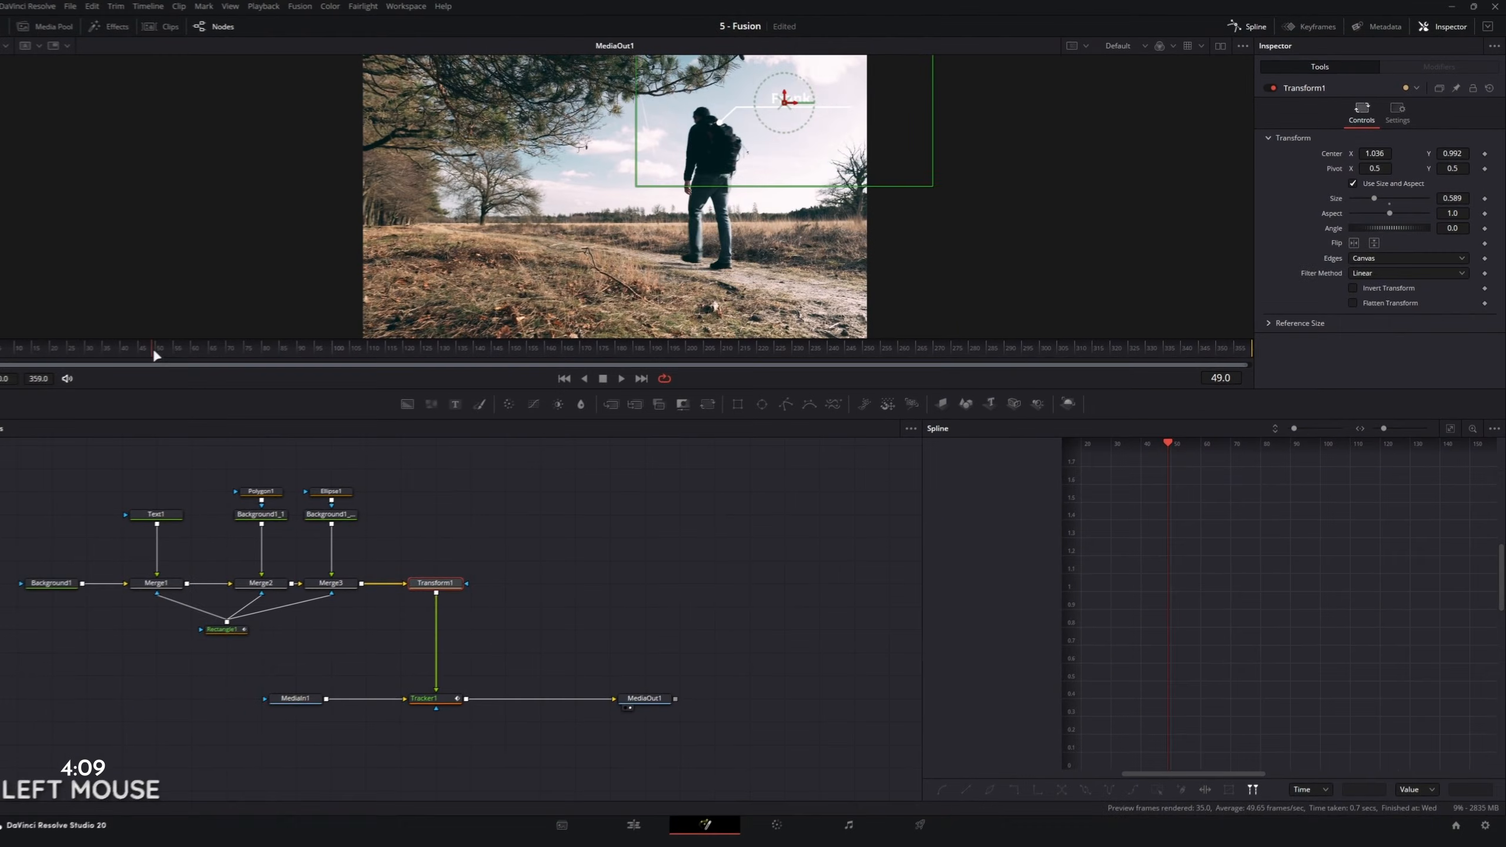
- Scrub through the tracked text callout on the hiker clip and open the Settings of the weapon composition's Transform1
left_click_drag(153, 349, 299, 344)
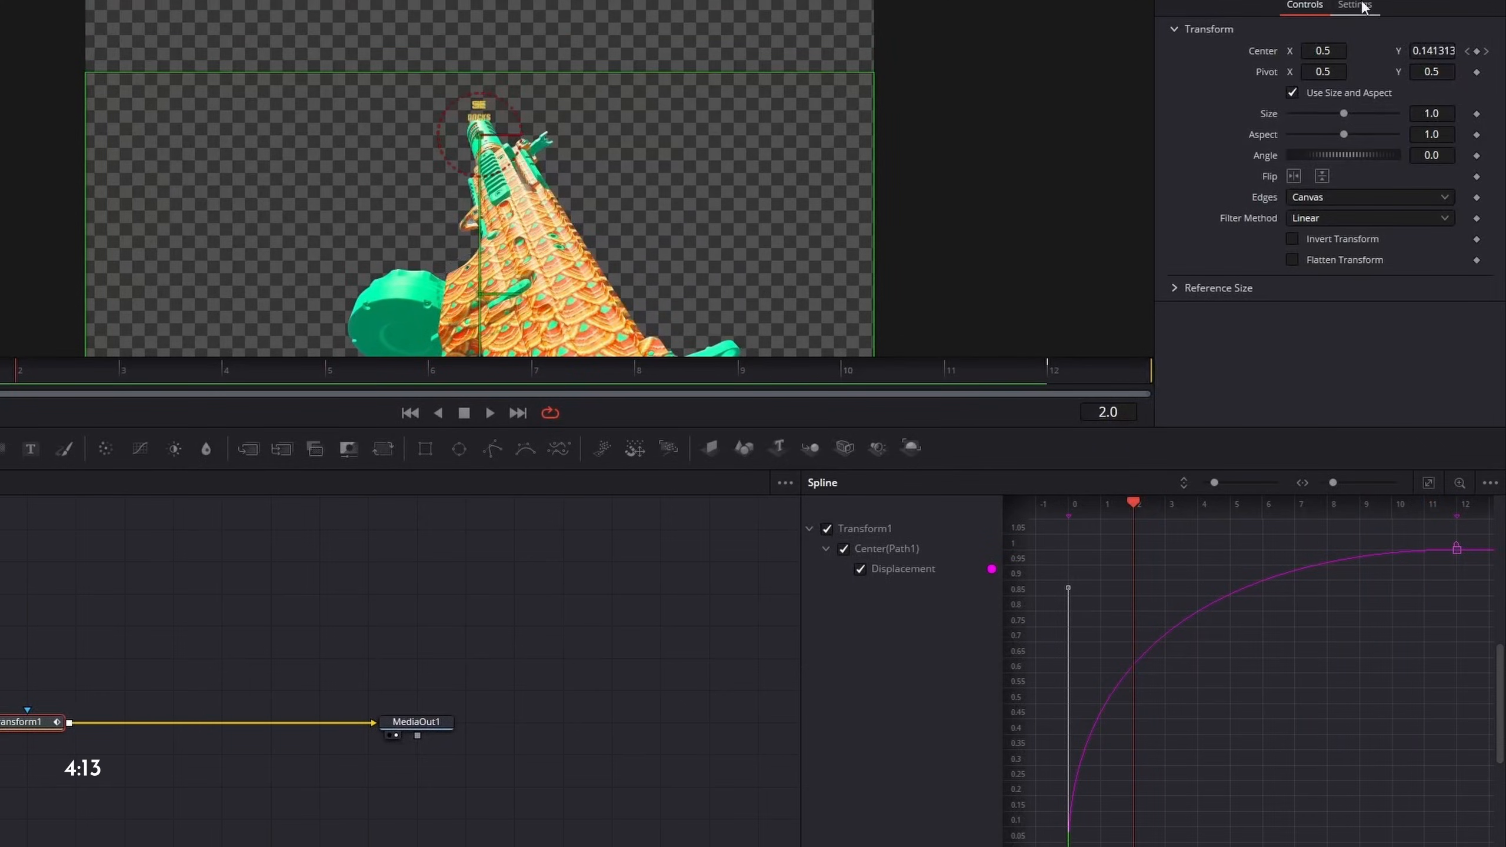
left_click(1358, 5)
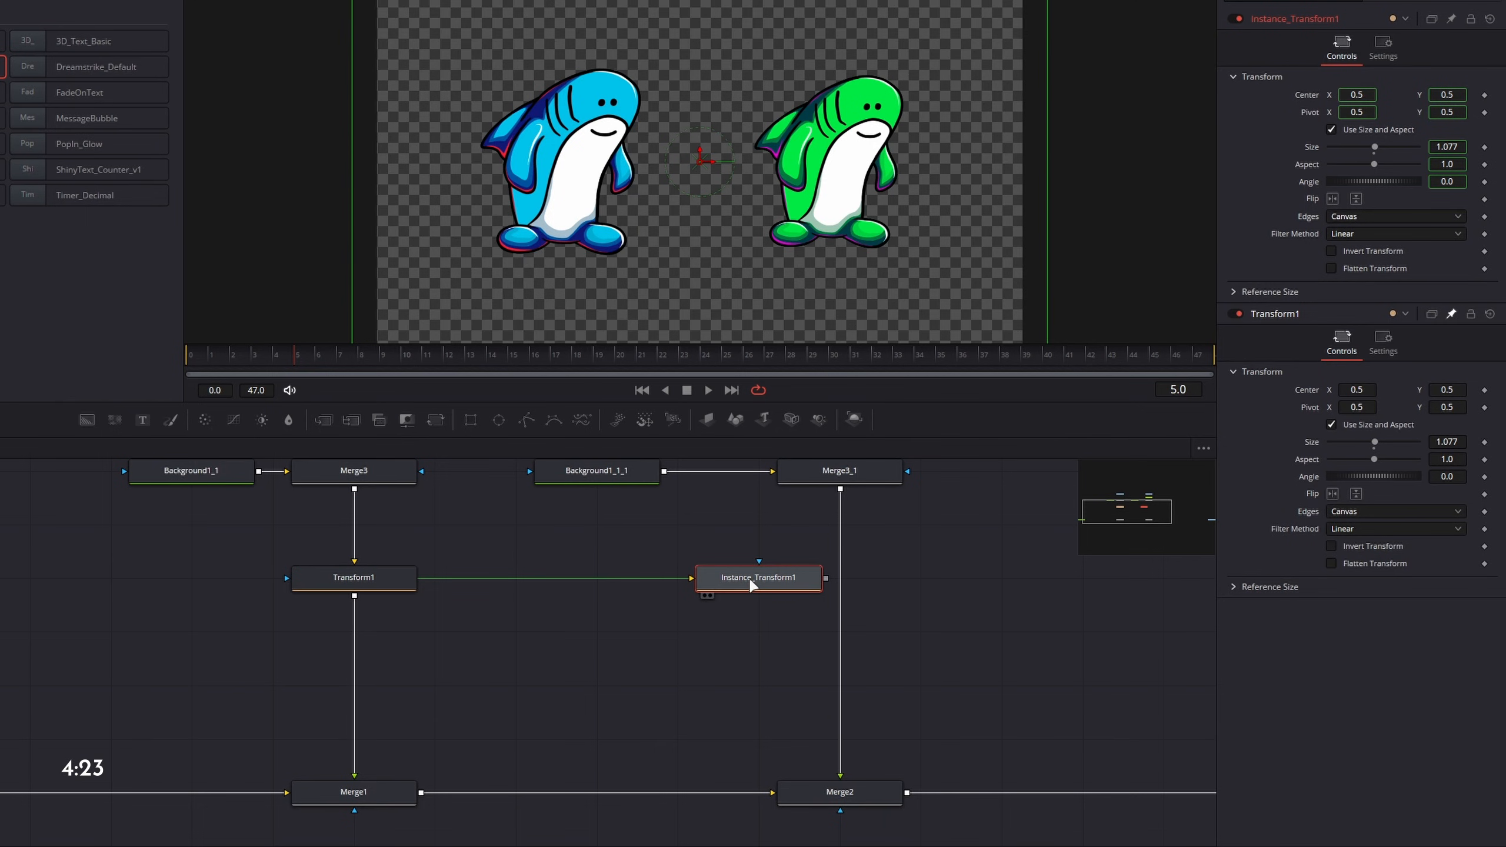
- Set Transform1's Size to 0.664 and shift its Center X so Instance_Transform1 follows the same changes
mouse_move(1447, 442)
left_mouse_down()
mouse_move(1393, 442)
mouse_move(1449, 443)
left_mouse_up()
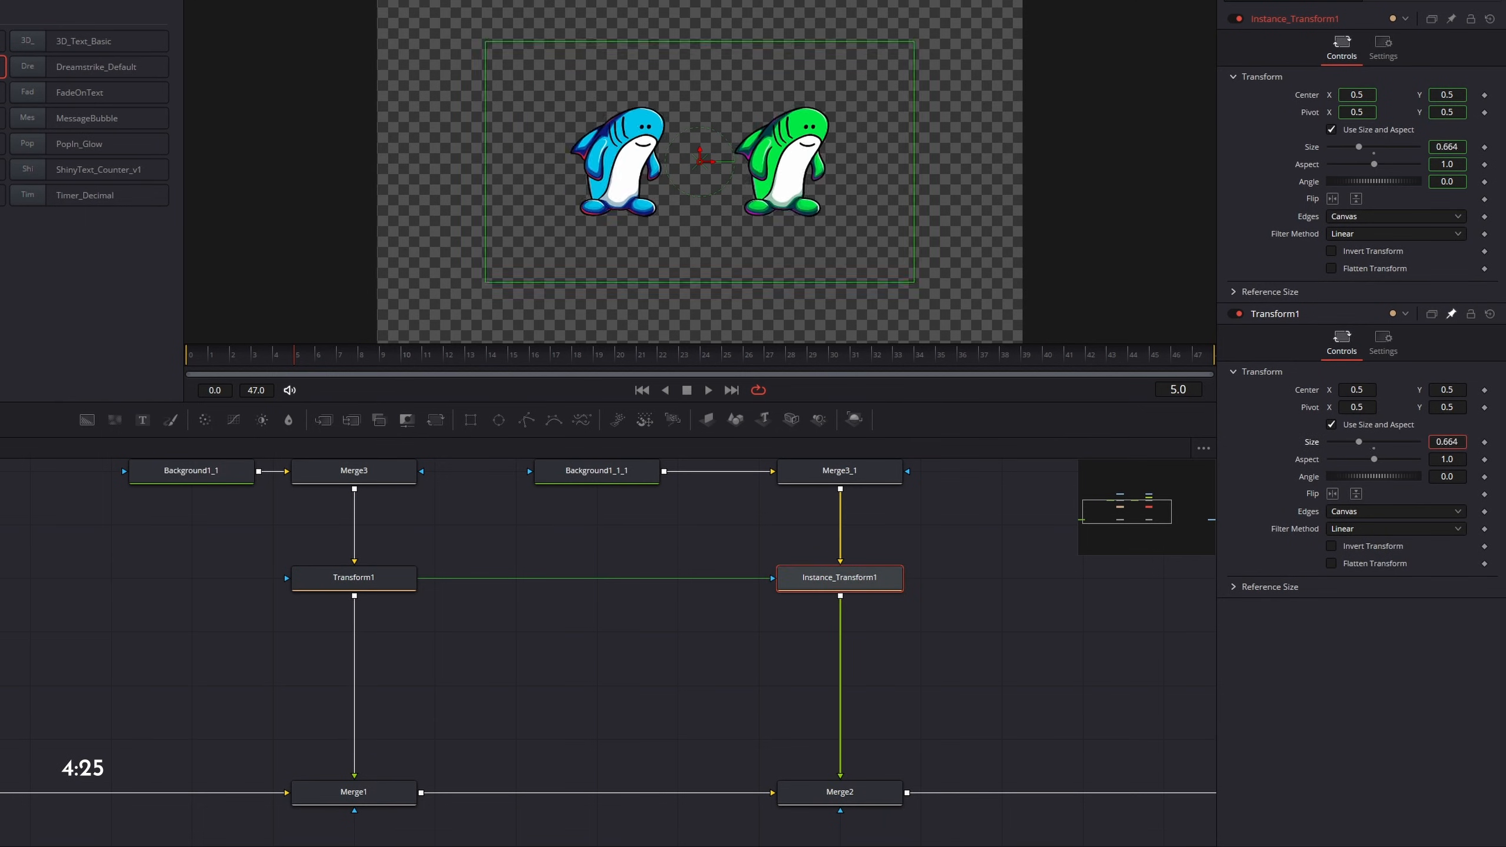
left_click_drag(1356, 390, 1298, 390)
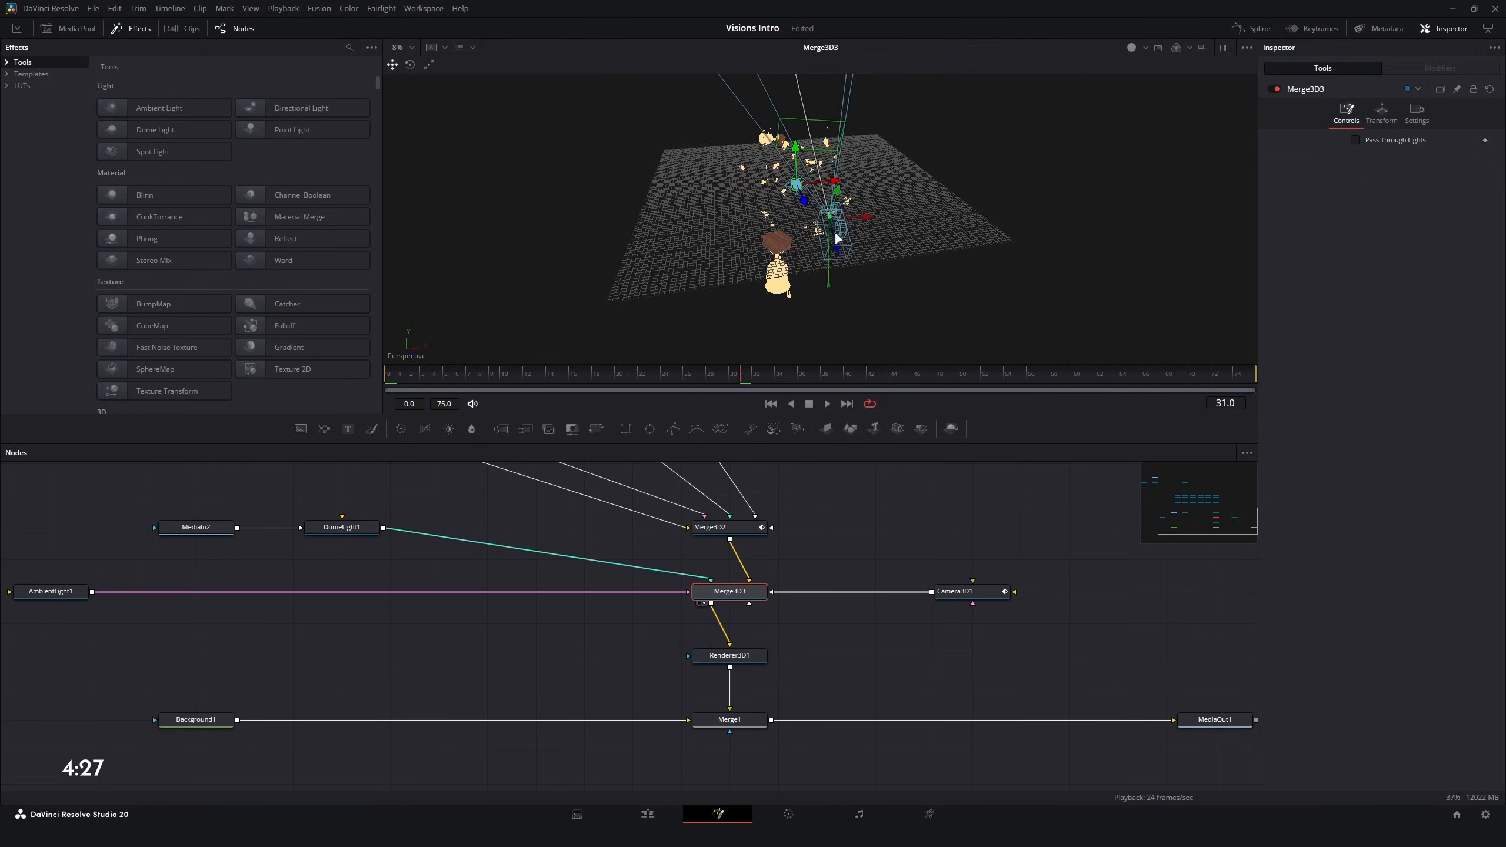
- Examine the 3D trophy scene from different angles in Merge3D3 and scrub through the rendered output at MediaOut1
left_click_drag(741, 226, 882, 214)
left_click_drag(702, 218, 969, 278)
scroll(600, 272, "up", 4)
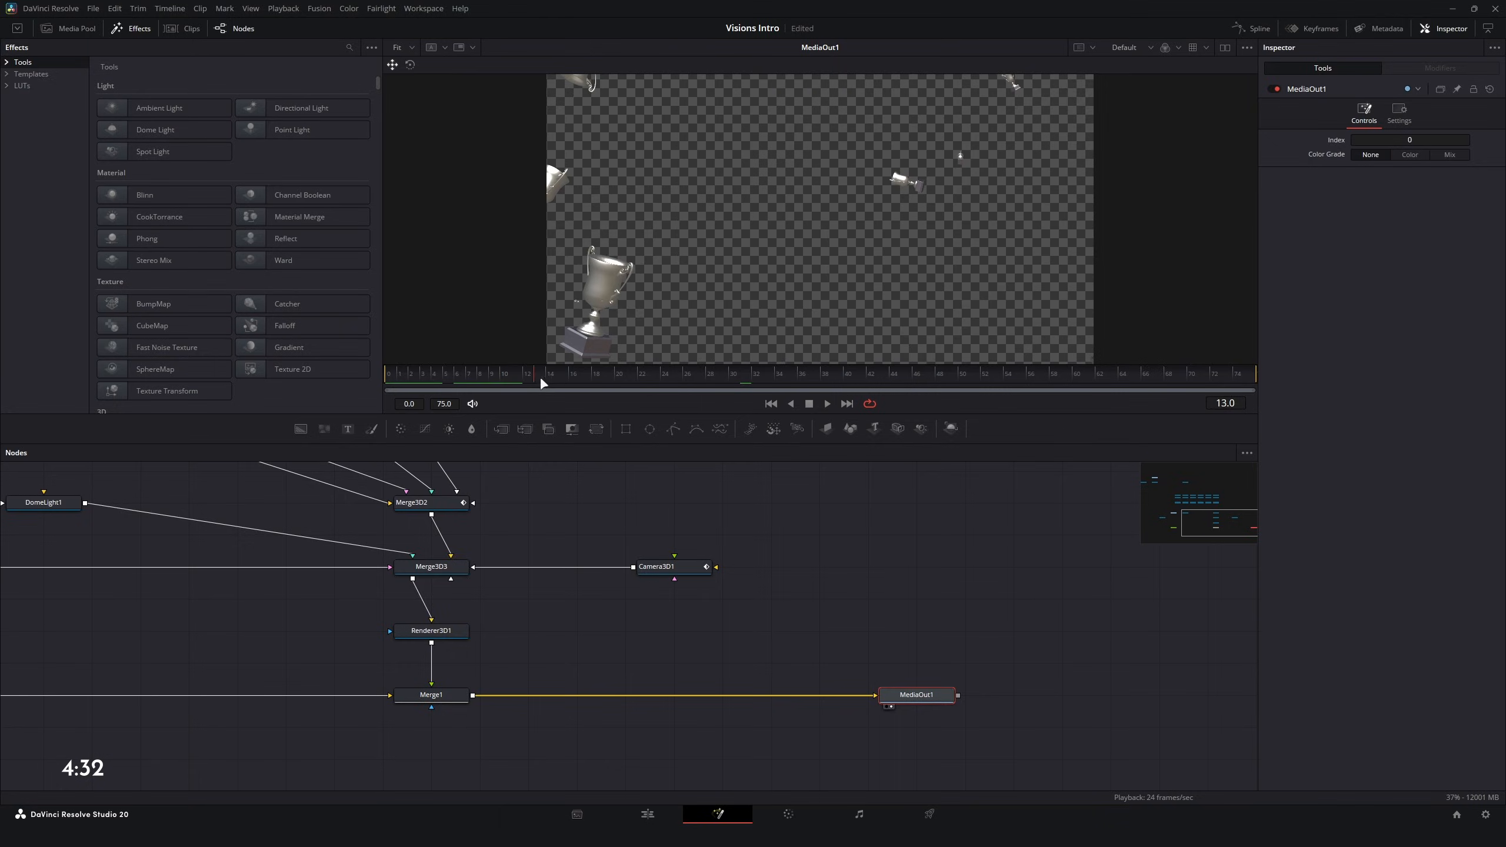
left_click_drag(543, 384, 454, 382)
- Choose the Arrange Tools to Grid option for the node graph and reposition the Instance_Transform1 node
right_click(907, 549)
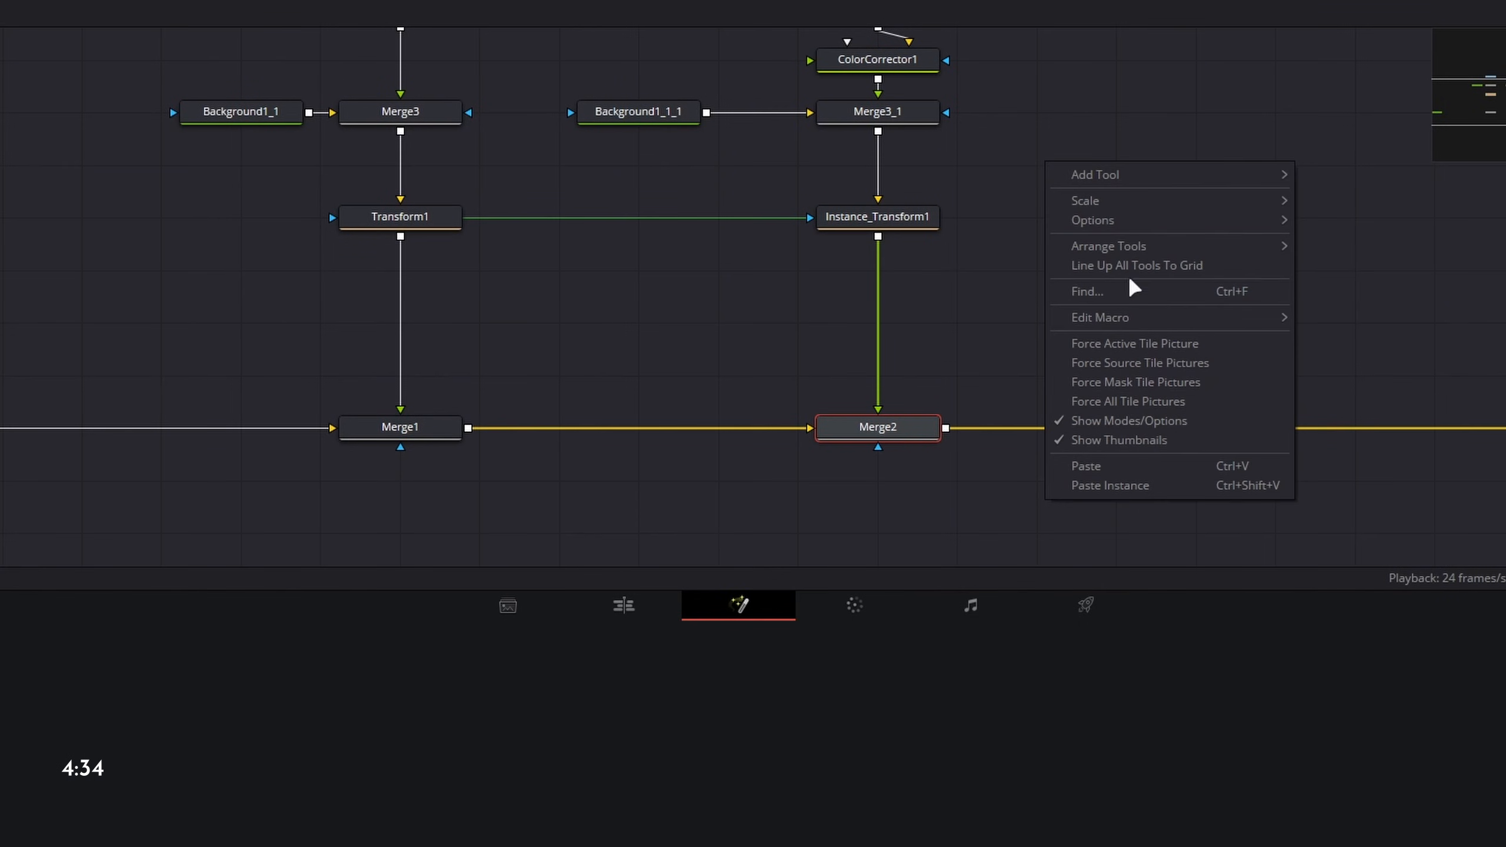
mouse_move(1122, 253)
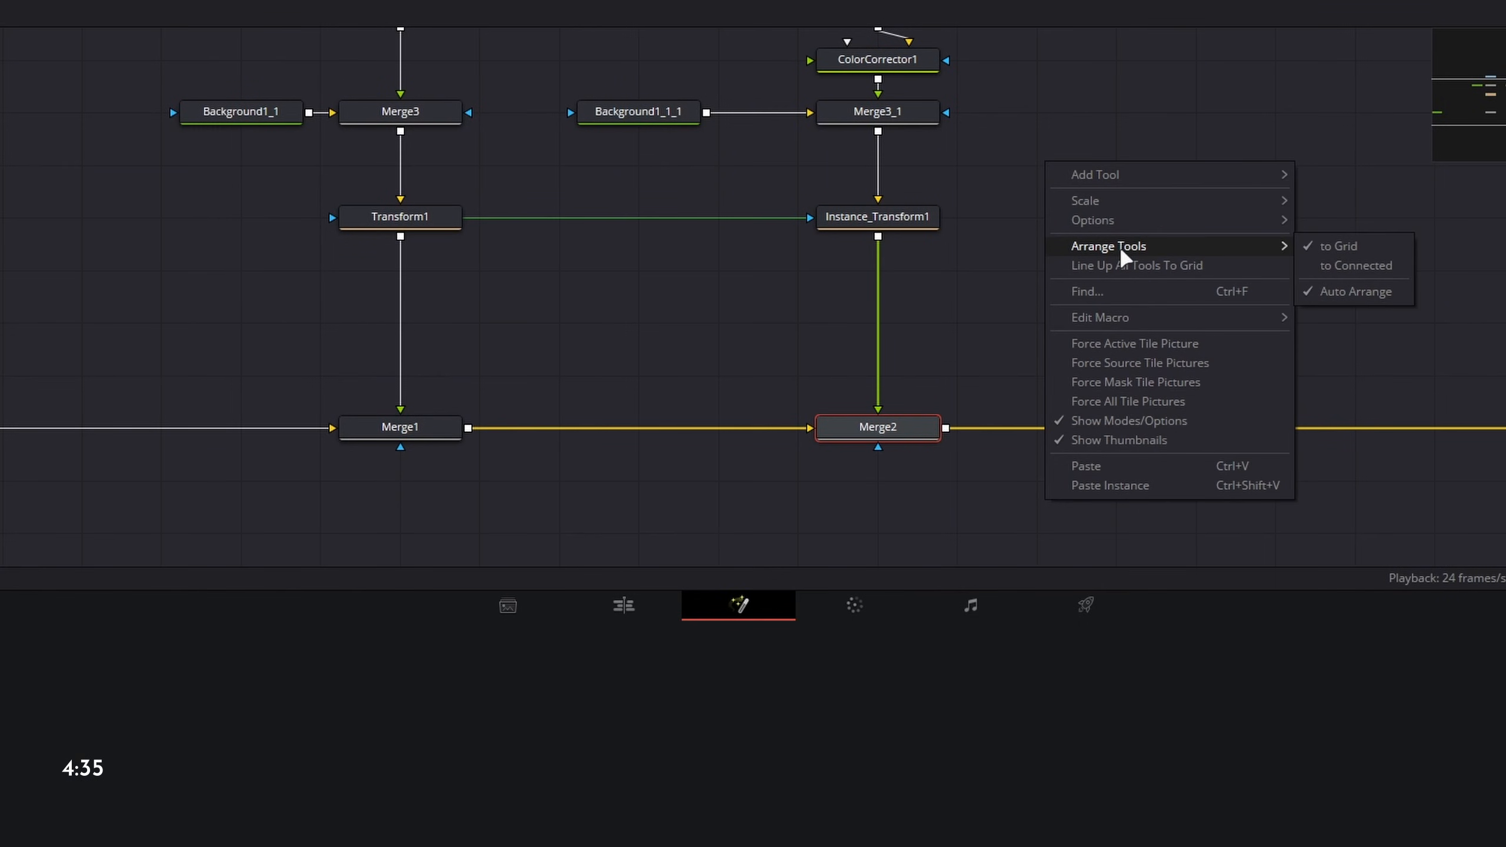
left_click(1339, 245)
left_click_drag(876, 228, 1033, 289)
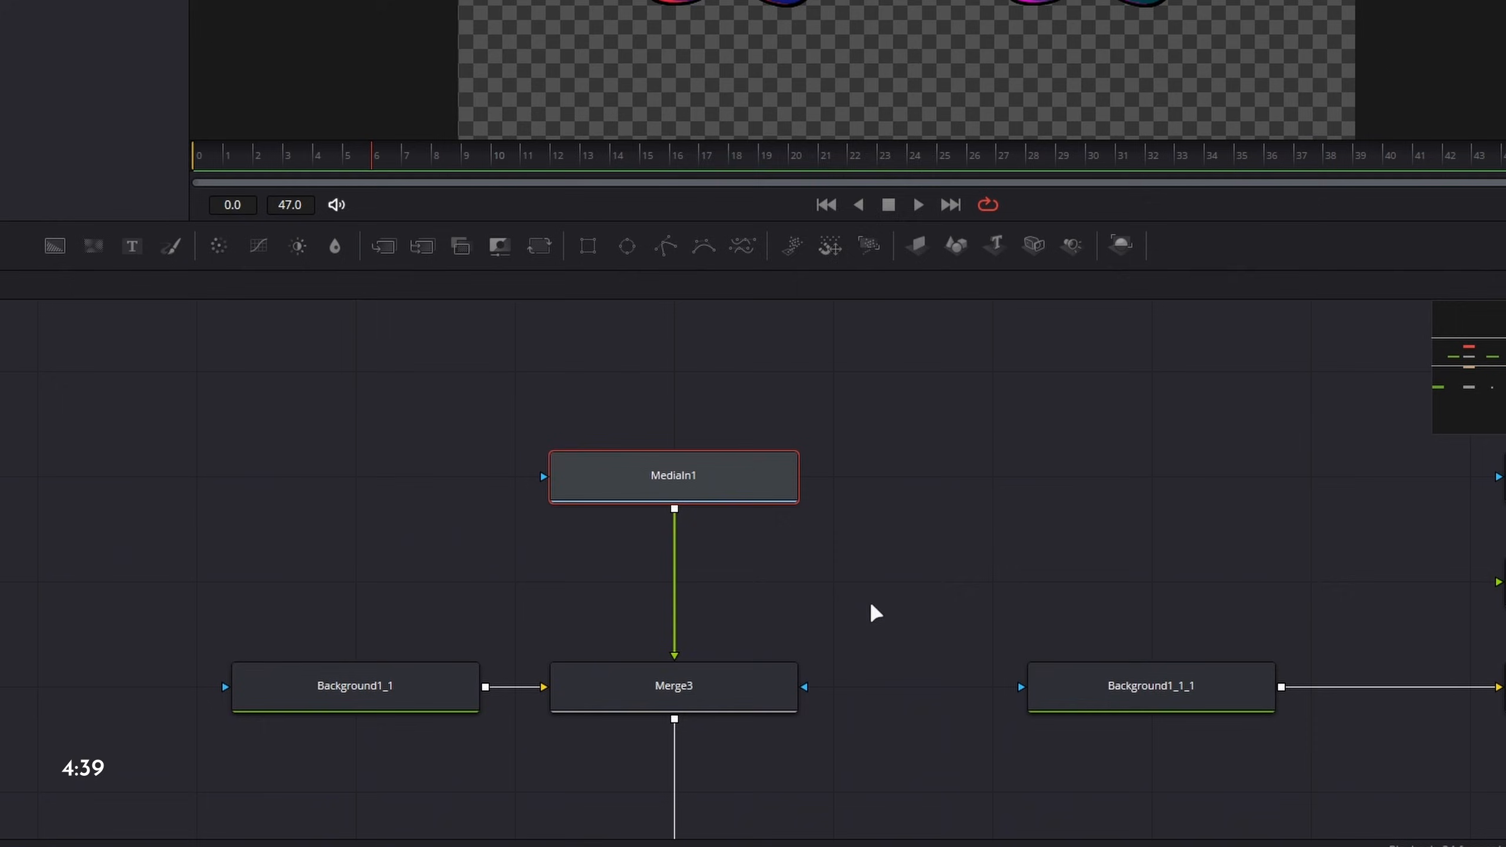
- Rename the MediaIn1 node as Shark1
key("F2")
type("Shark1")
key("Return")
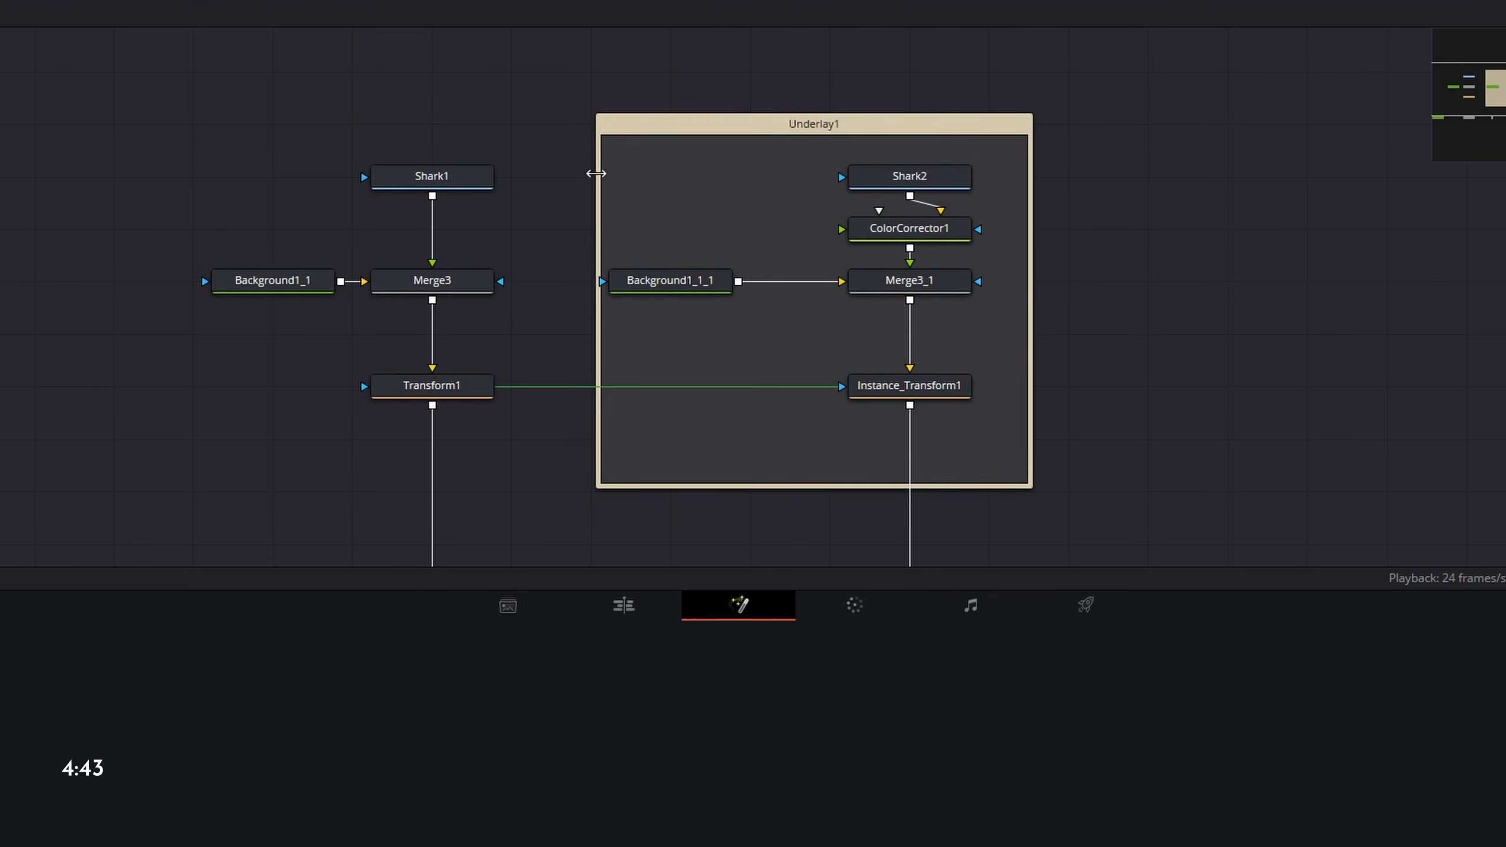
- Colour the underlay around the Shark2 node branch green
right_click(744, 123)
left_click(1002, 467)
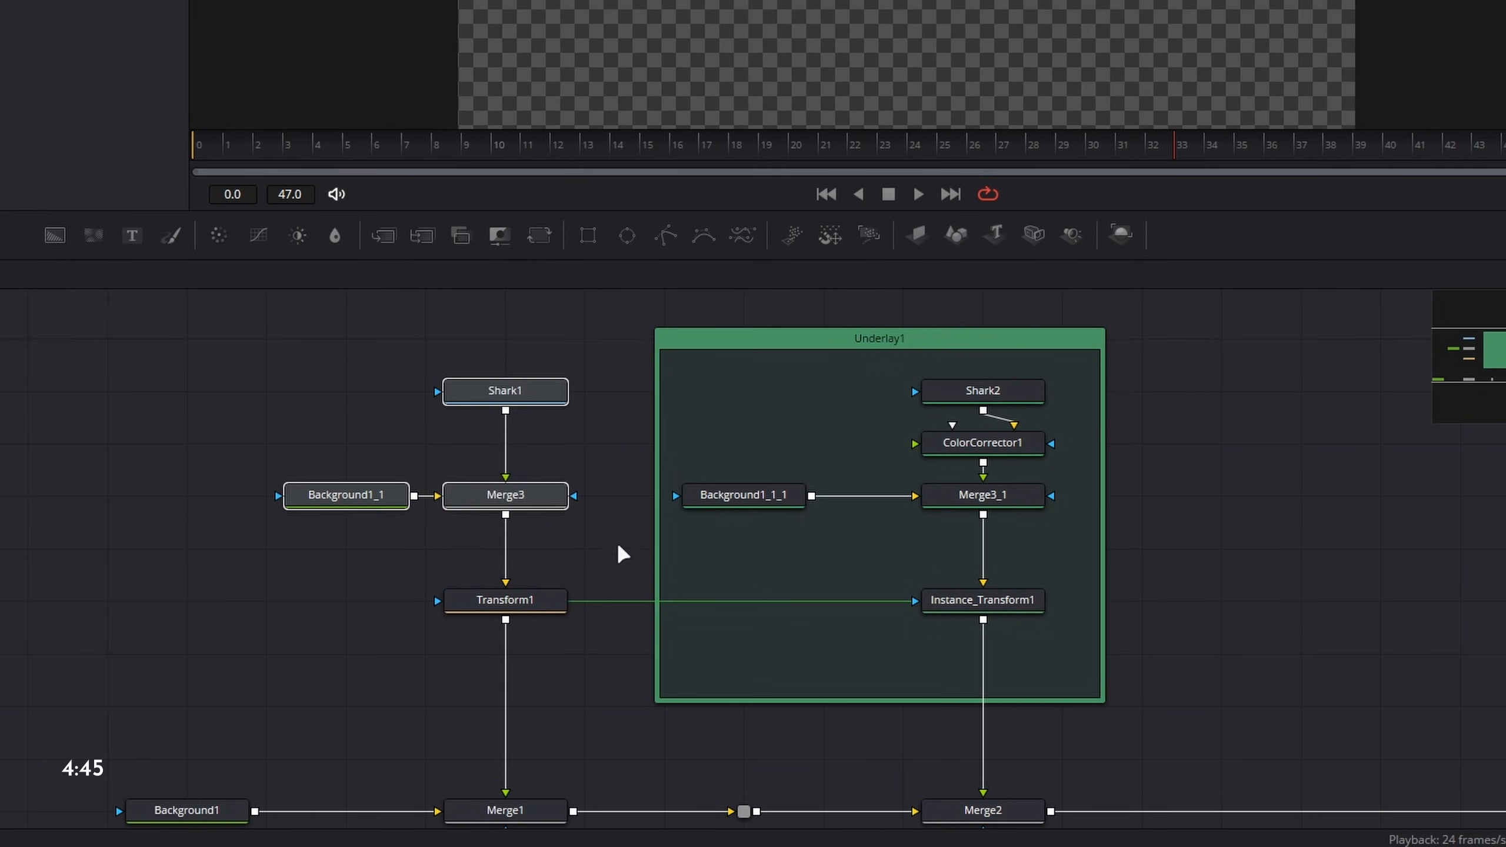
- Group Shark1, Background1_1 and Merge3 into one node and move the group above Transform1
right_click(507, 497)
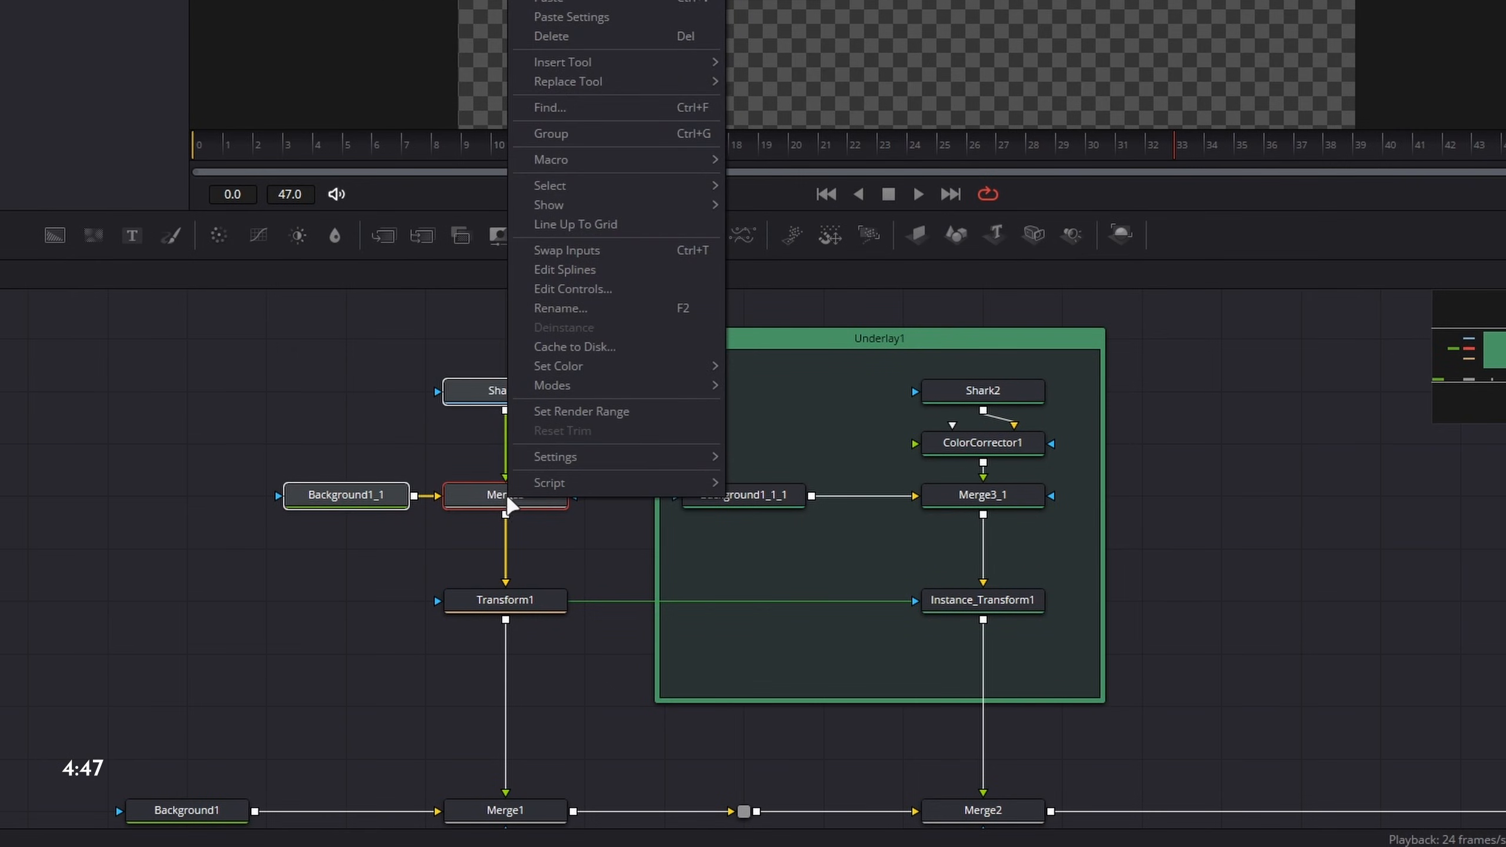
left_click(584, 135)
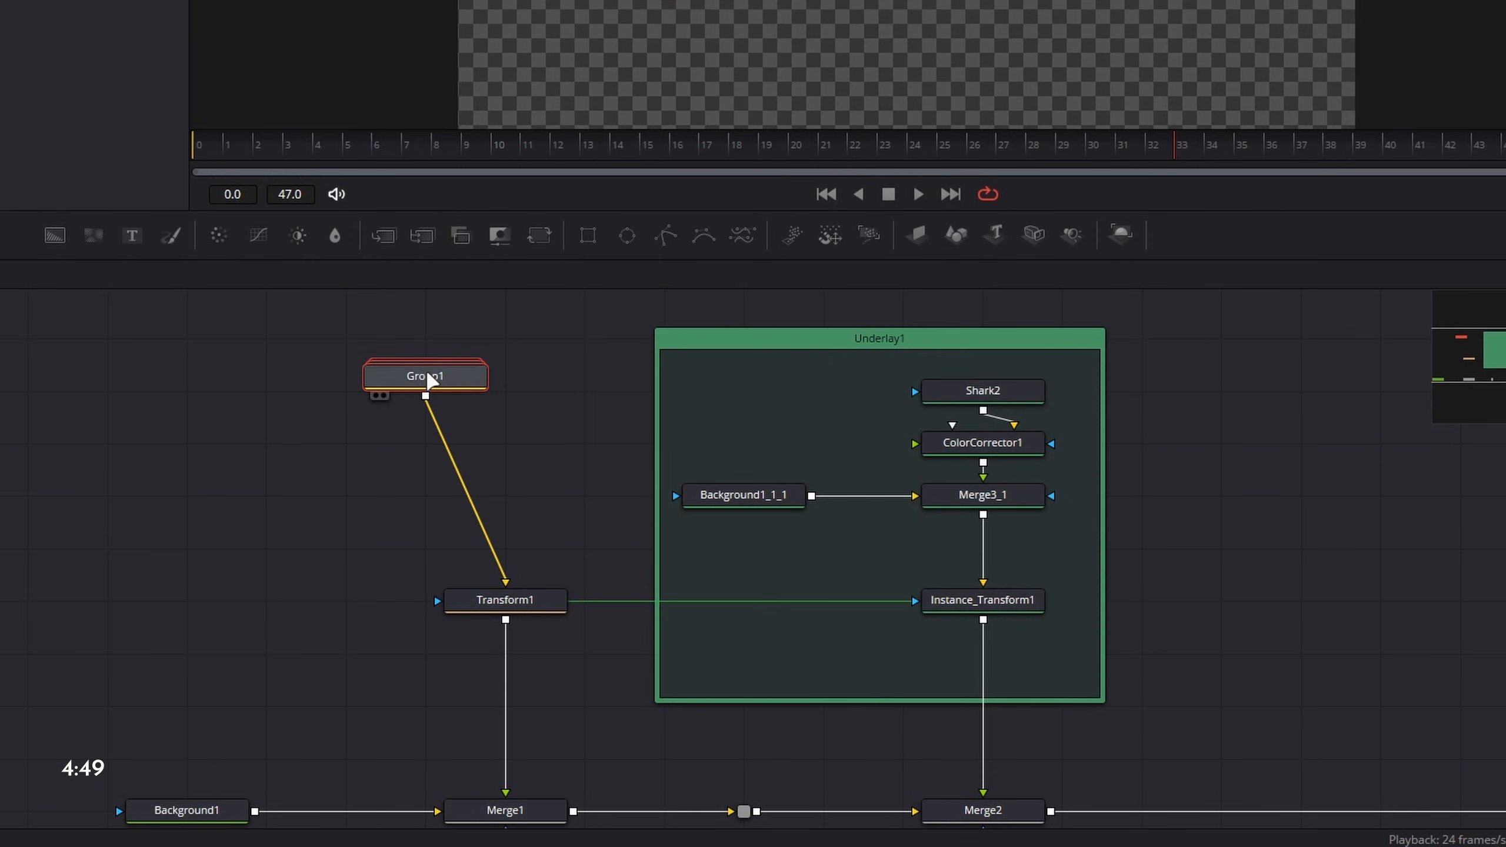
left_click_drag(432, 380, 526, 491)
left_click(568, 592)
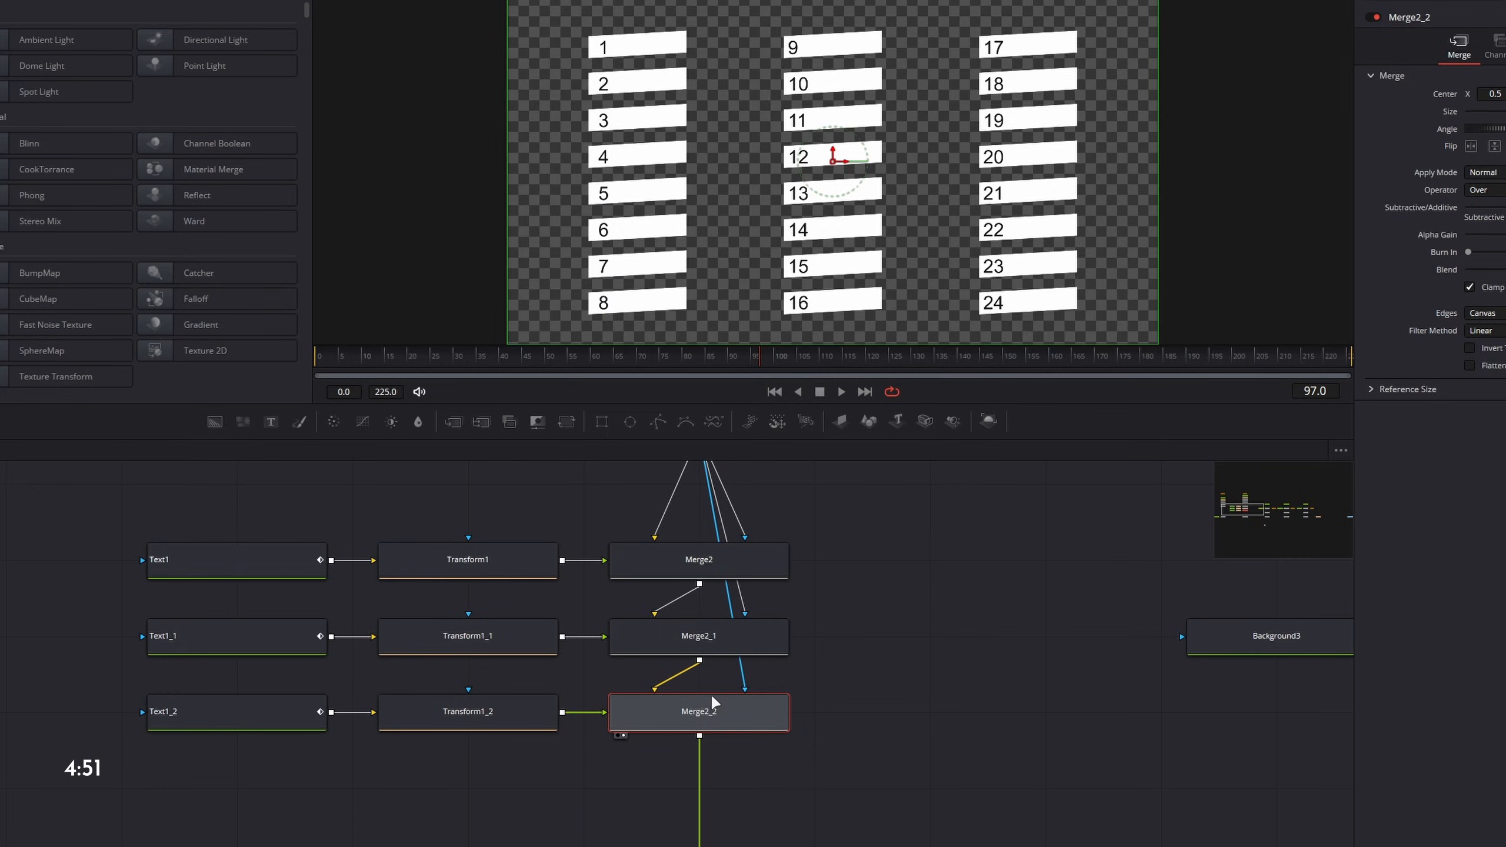
- Inspect each node's output upstream from Merge2_2 through the Merge, Duplicate, Skew and Background nodes to Rectangle1
left_click(692, 631)
left_click(697, 569)
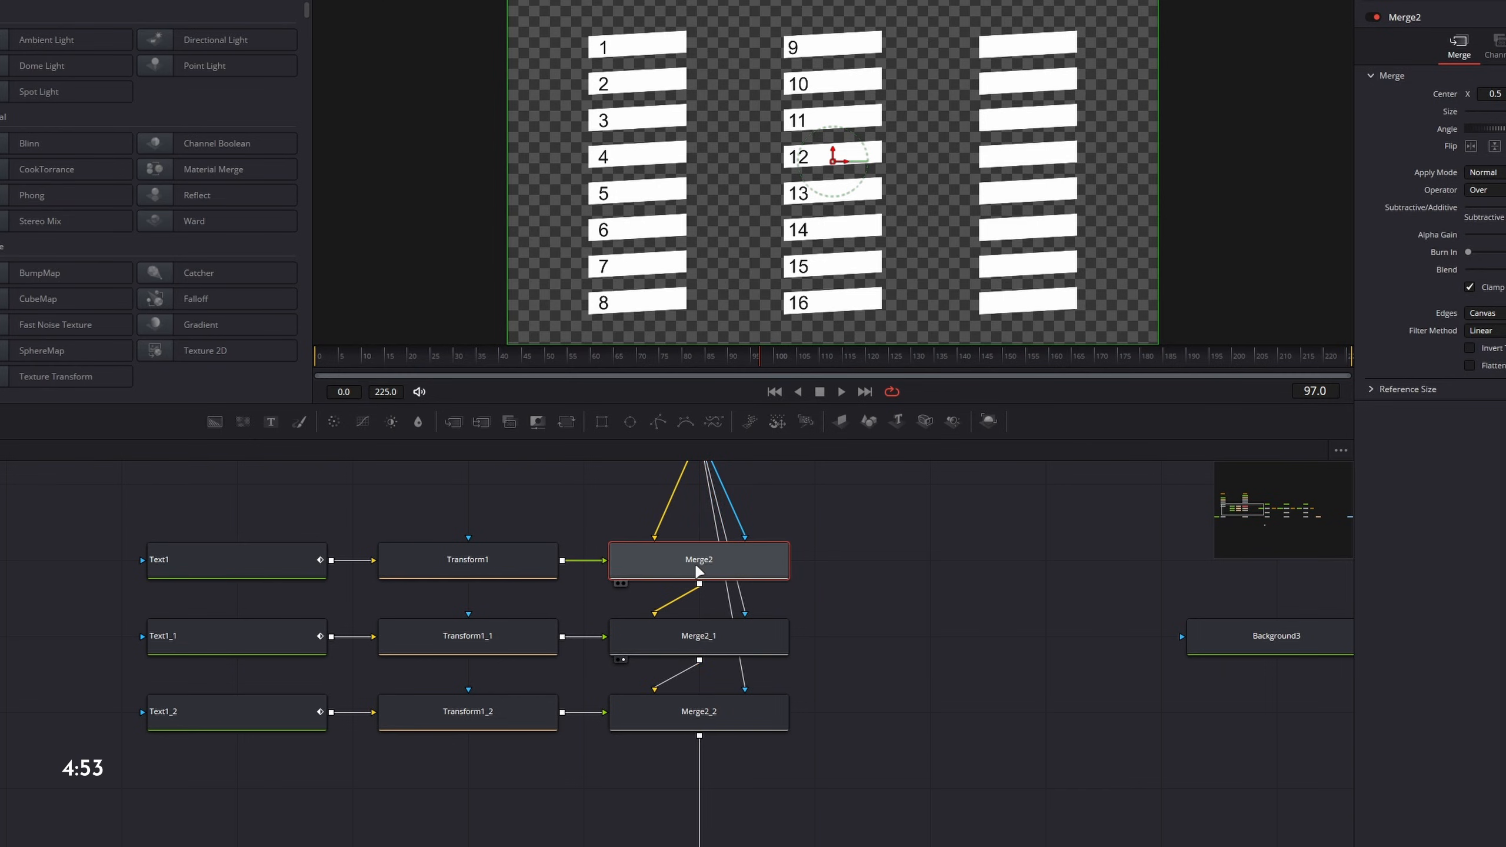
scroll(842, 544, "up", 3)
left_click(707, 595)
scroll(815, 613, "up", 2)
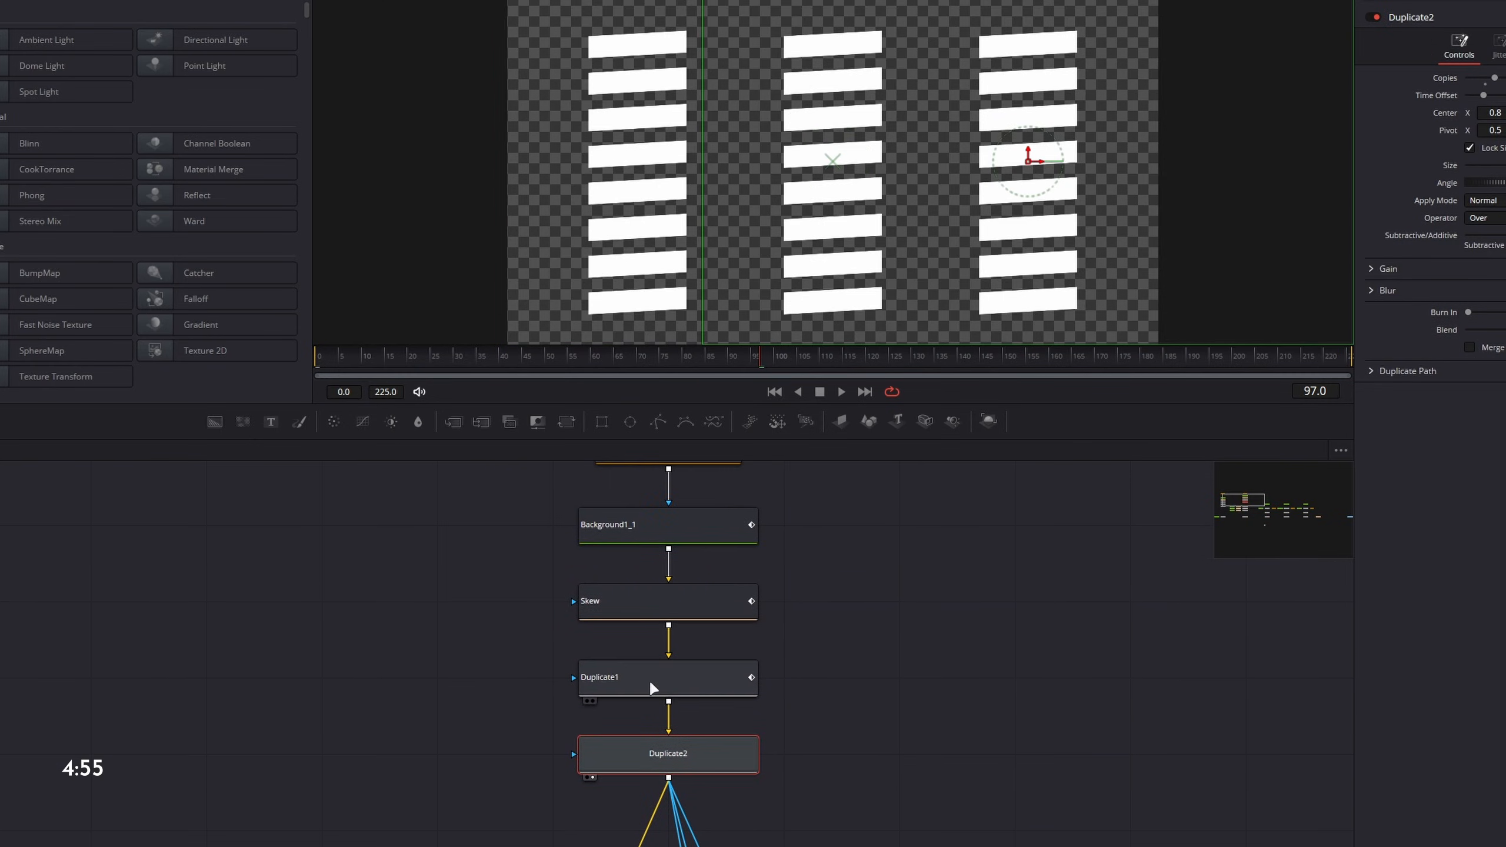
left_click(650, 680)
scroll(771, 673, "up", 2)
left_click(698, 738)
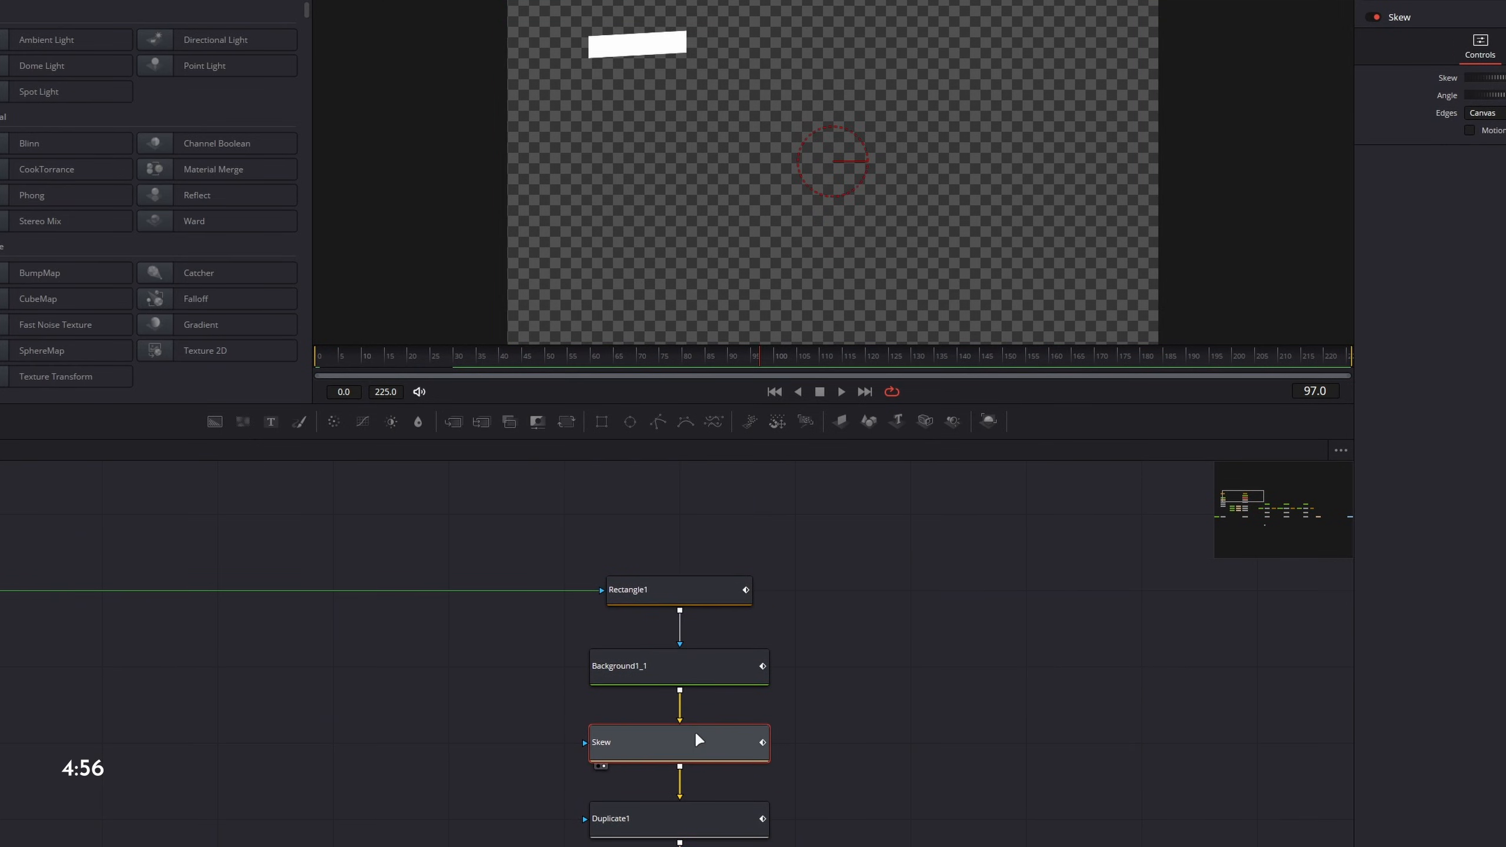
left_click(678, 667)
left_click(664, 589)
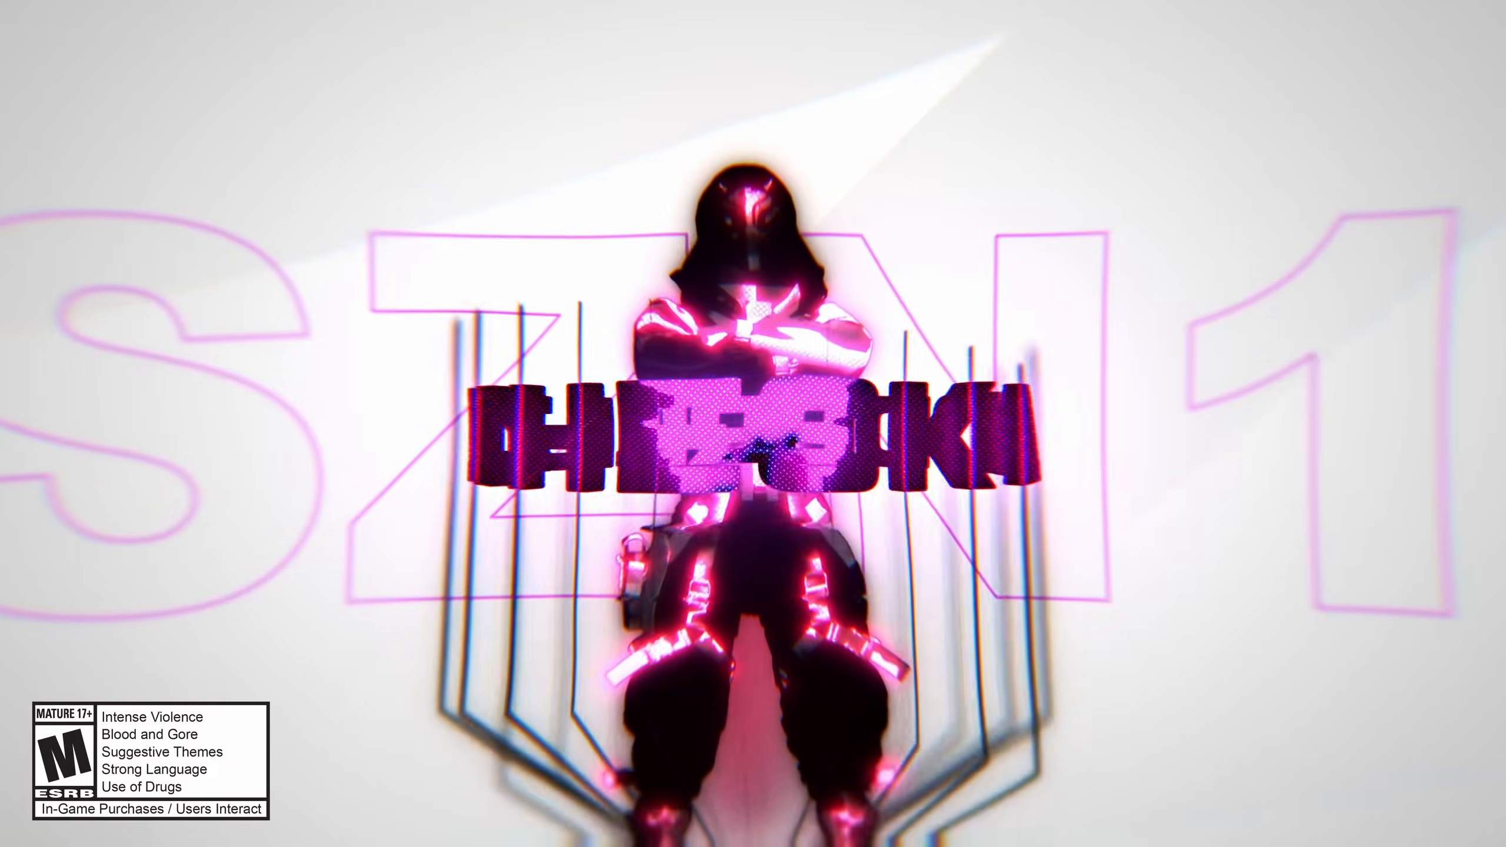